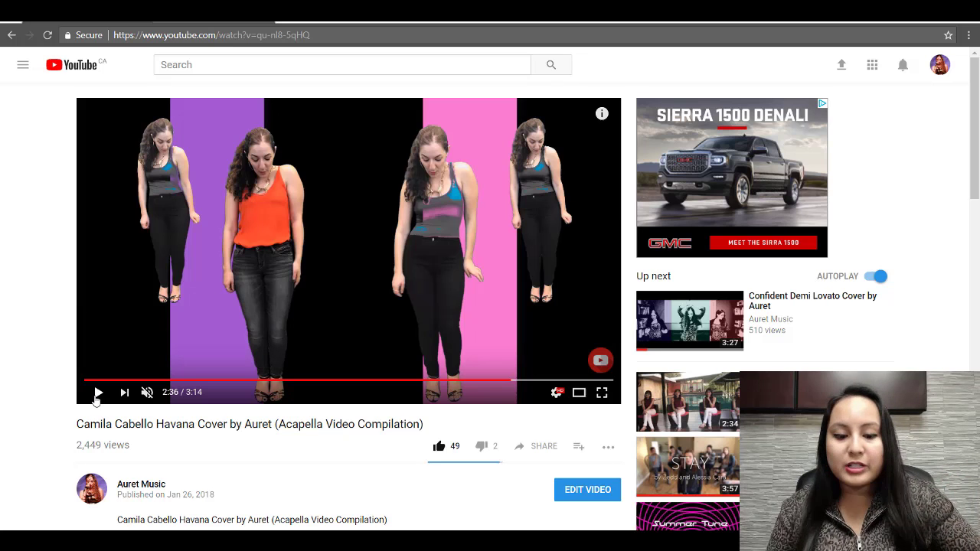
- Rewind, unmute and play the video, pausing on the teal pineapple scene at 2:44
left_click(498, 383)
key("space")
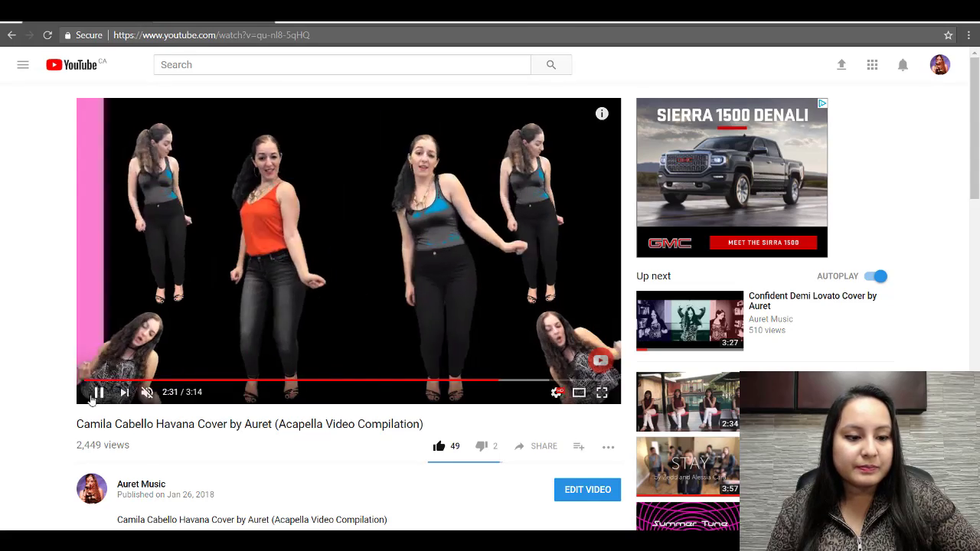
left_click(146, 393)
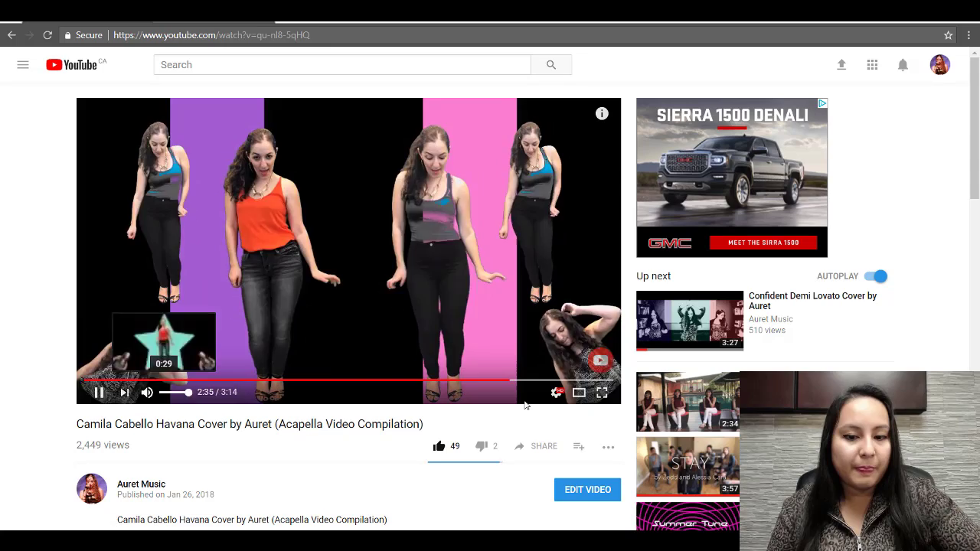
left_click(503, 380)
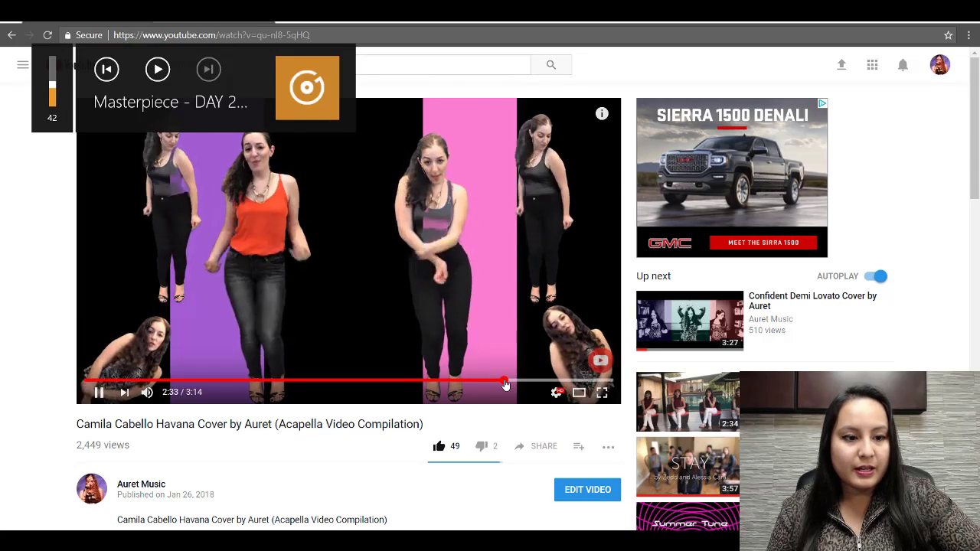
key("XF86AudioRaiseVolume")
key("XF86AudioRaiseVolume")
key("XF86AudioRaiseVolume")
key("XF86AudioRaiseVolume")
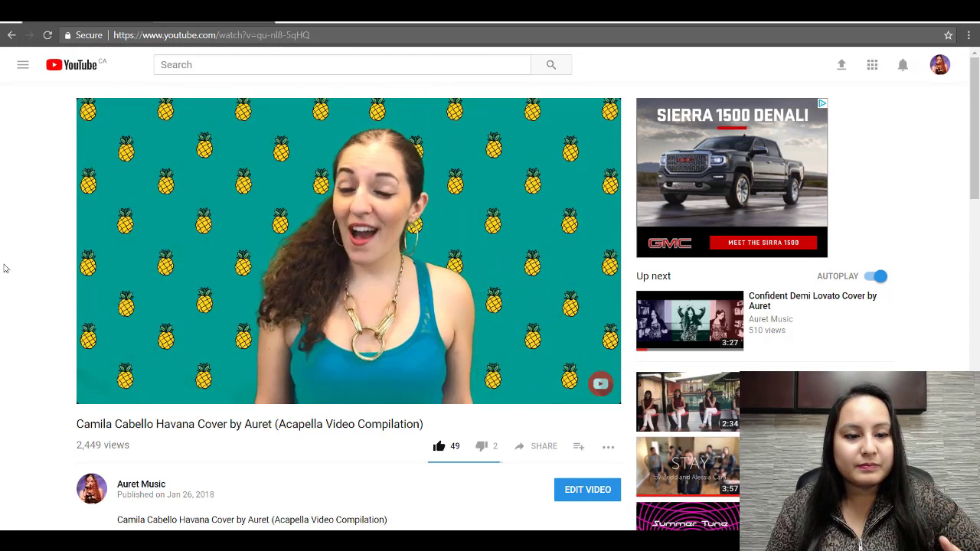
mouse_move(98, 399)
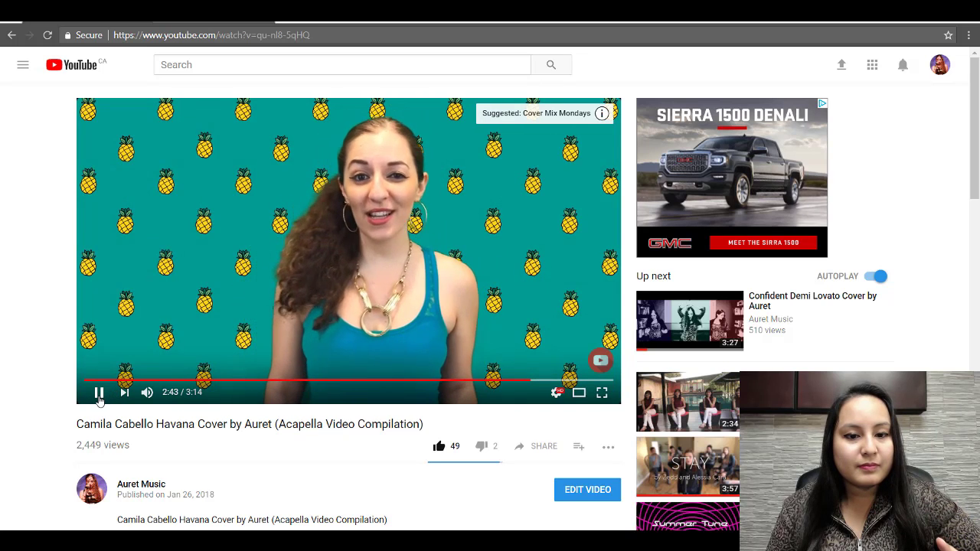
left_click(99, 395)
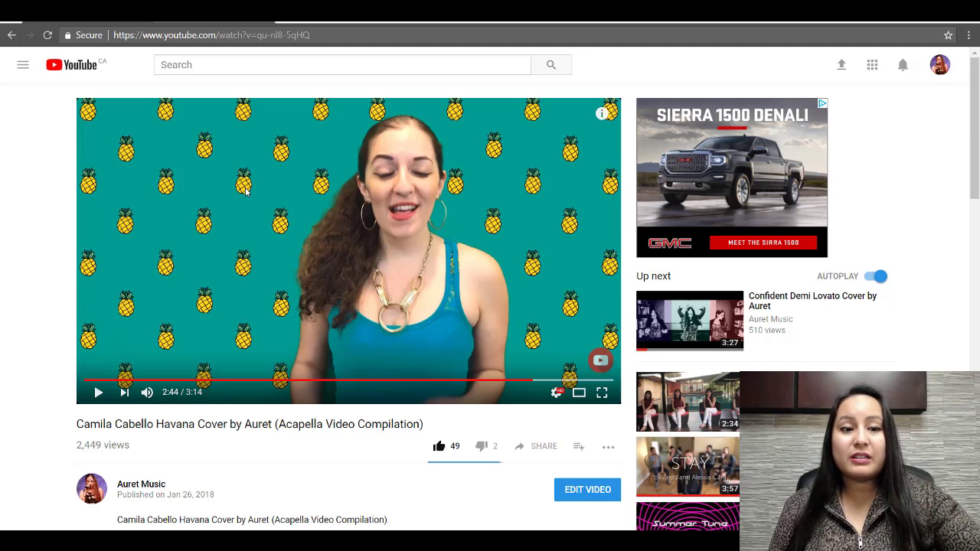
- Open a new private browser tab with Ctrl+T
key("ctrl+t")
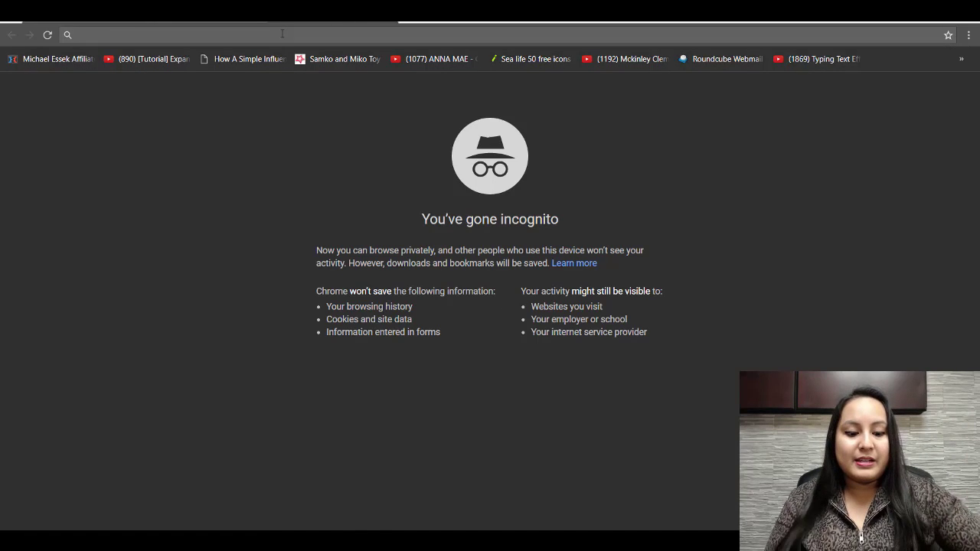
type("www.fl")
key("Return")
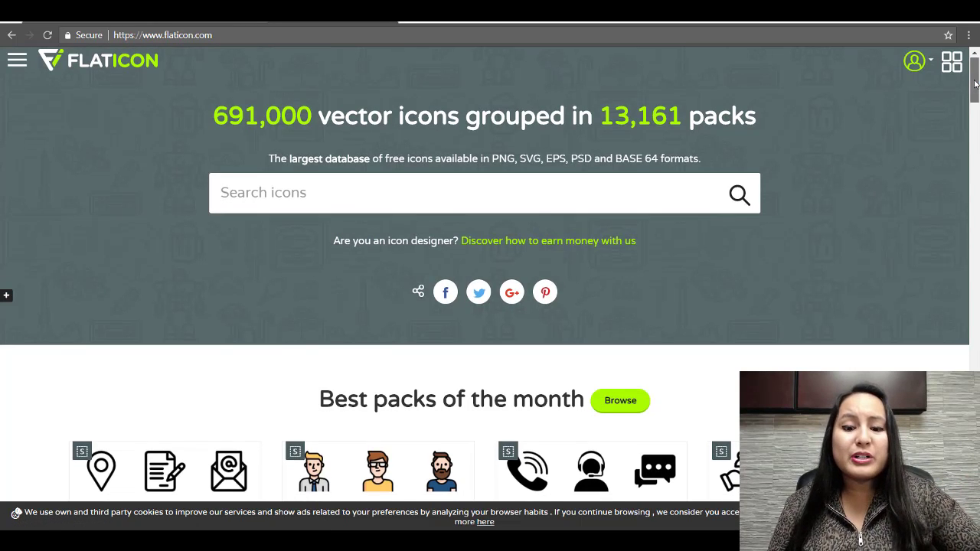
left_click_drag(975, 73, 976, 207)
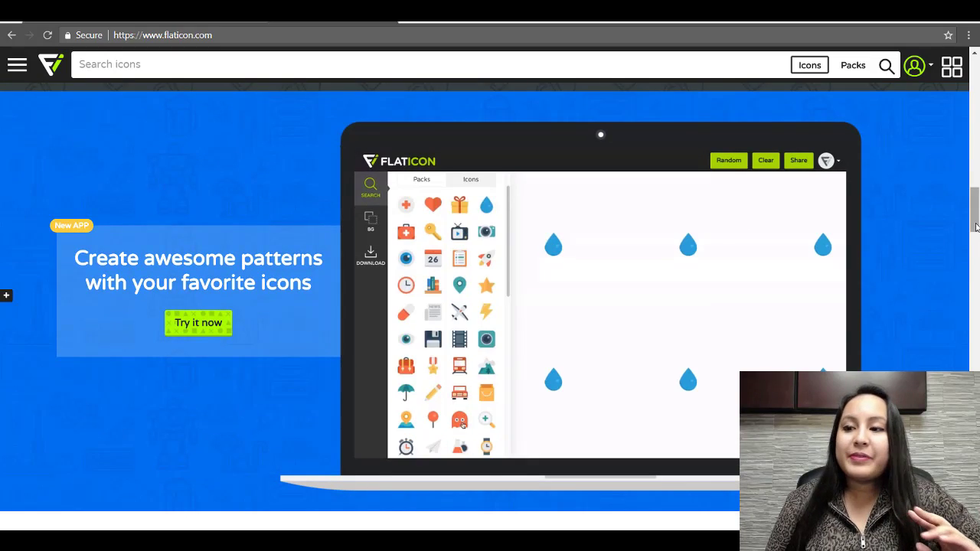
left_click_drag(976, 207, 962, 223)
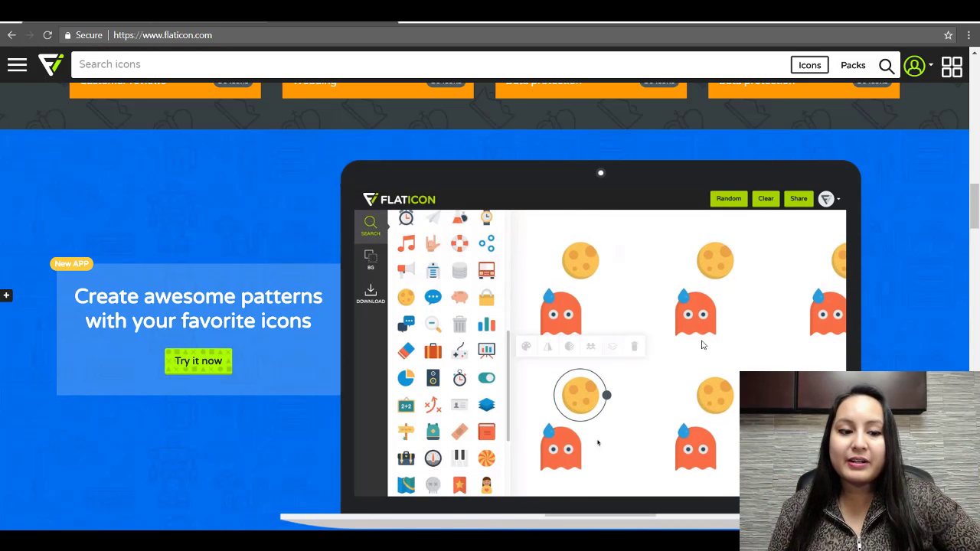
left_click(199, 361)
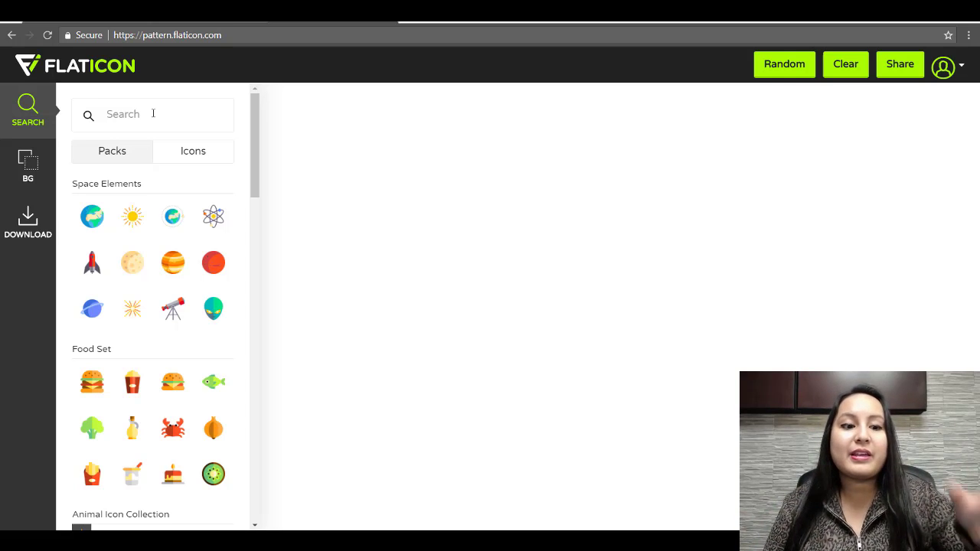
- Search for 'pineapple' and show individual icon results
left_click(153, 113)
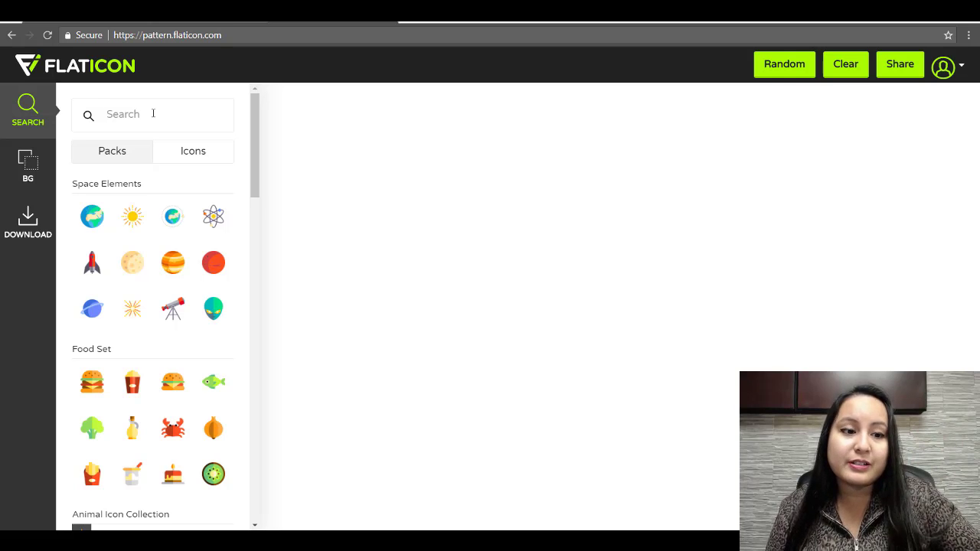
type("pin")
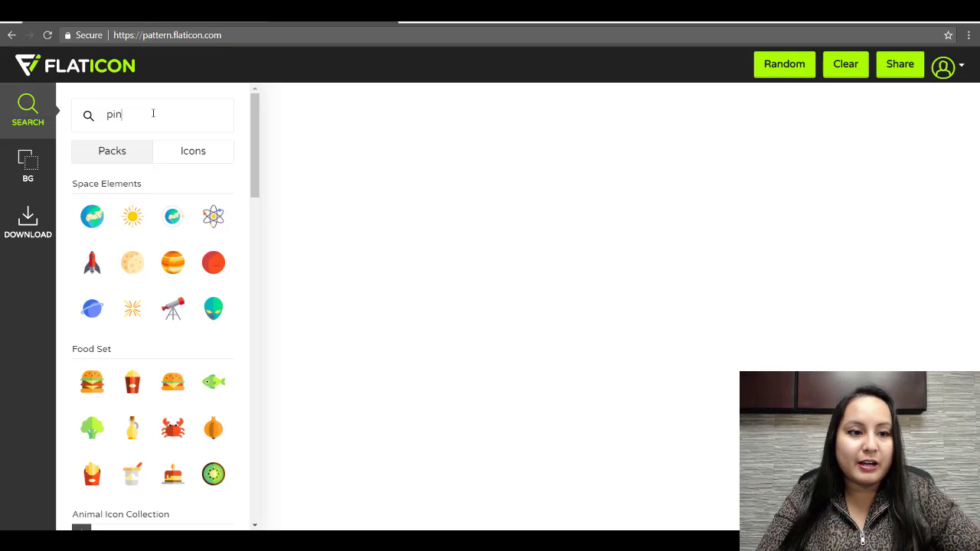
type("e")
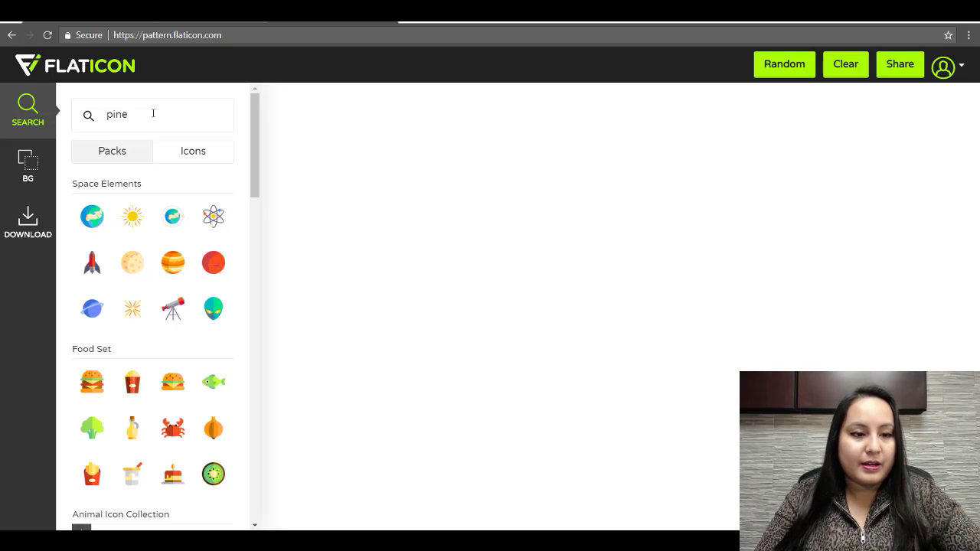
key("BackSpace")
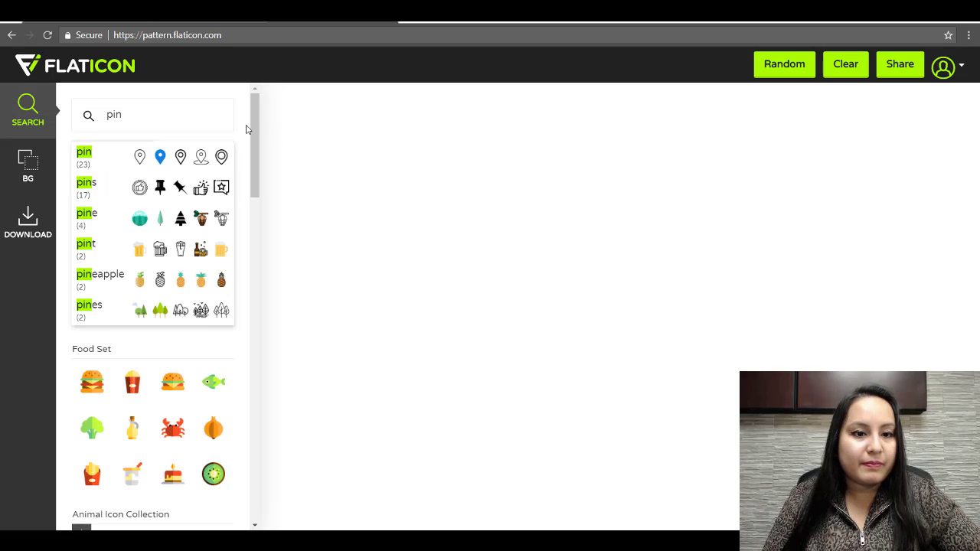
left_click(247, 129)
left_click(198, 159)
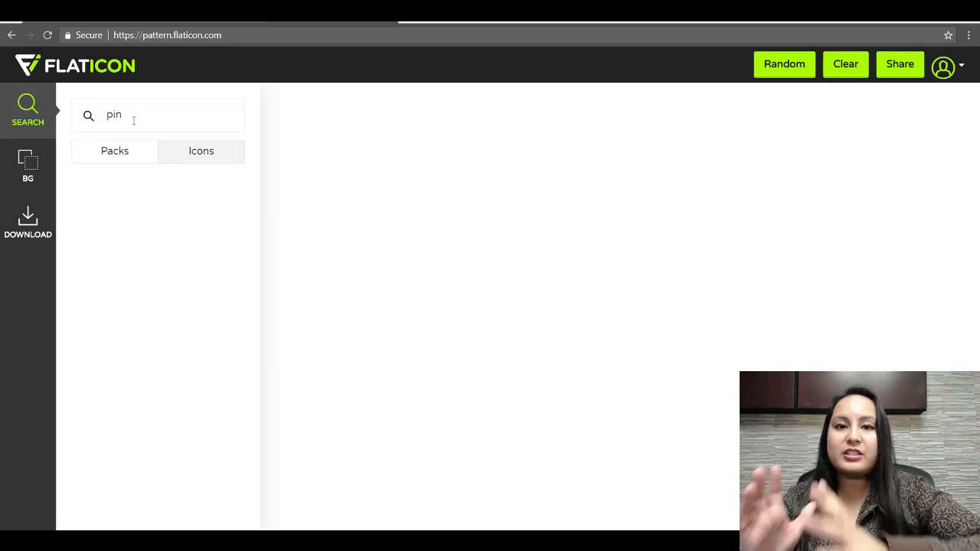
left_click(134, 120)
type("pin")
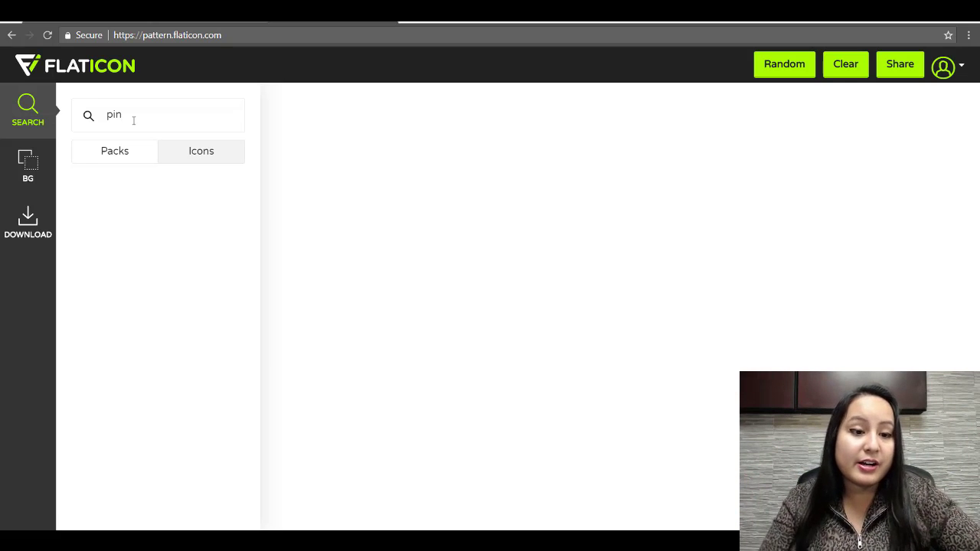
type("e")
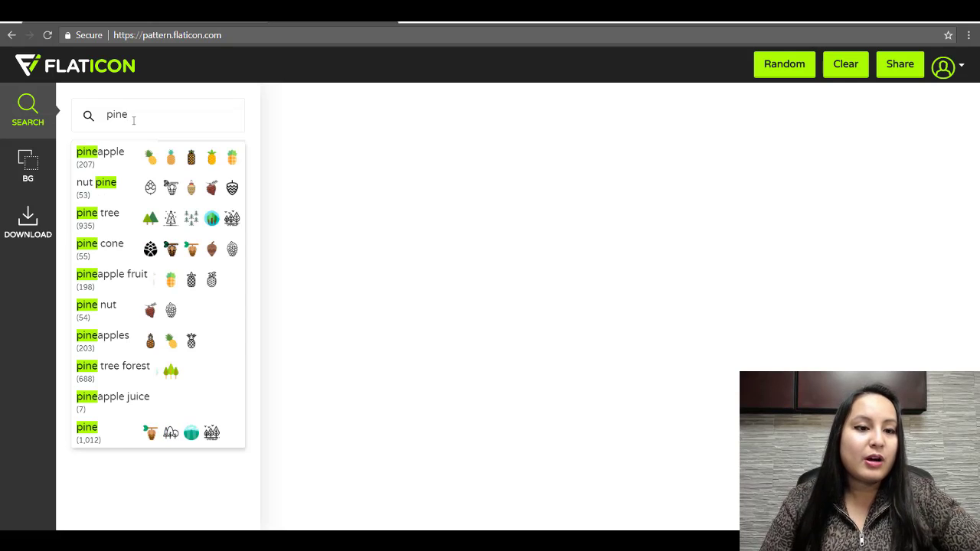
left_click(108, 167)
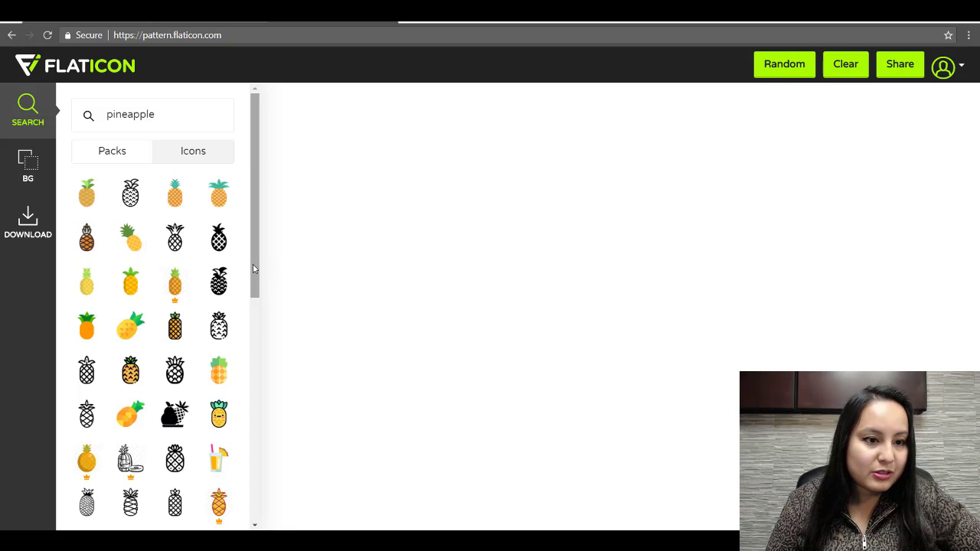
- Fill the canvas with a tiled pattern of the orange crosshatched pineapple
left_click_drag(254, 268, 258, 509)
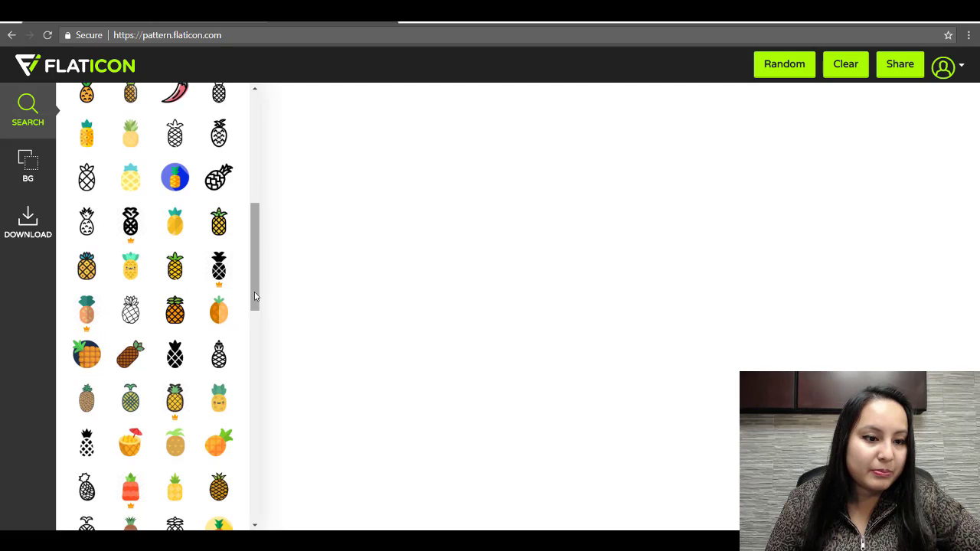
left_click_drag(254, 297, 248, 510)
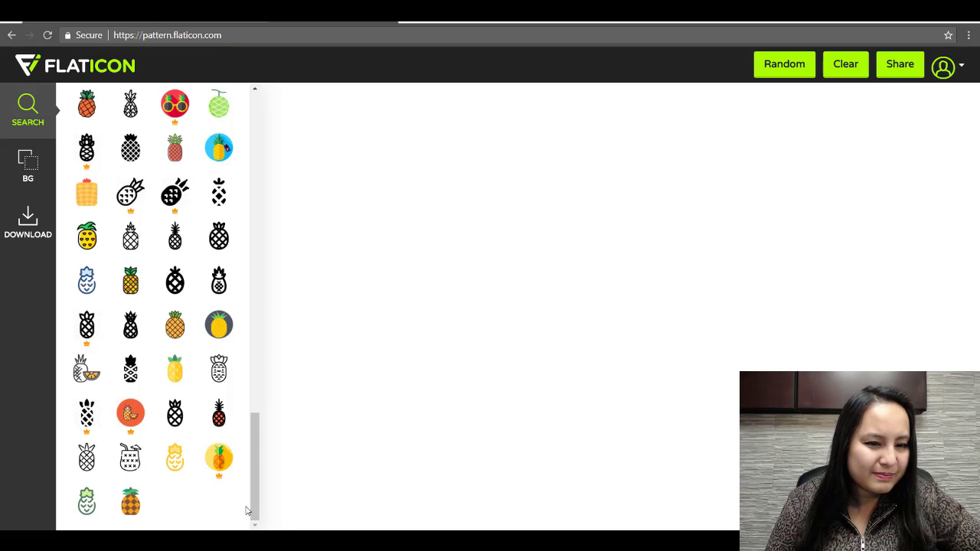
left_click(175, 328)
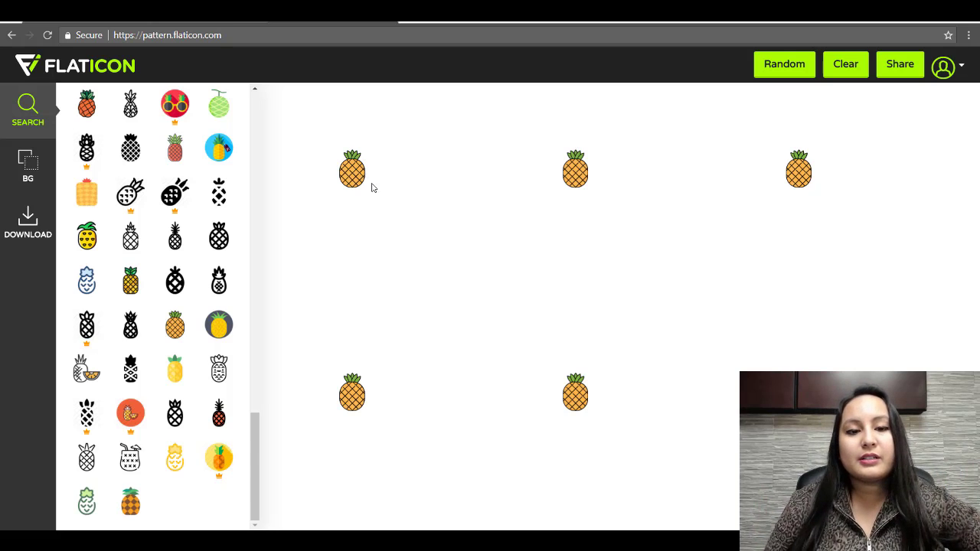
- Move the pineapple up-left, enlarge it, and duplicate it so each tile has two
left_click_drag(356, 176, 291, 113)
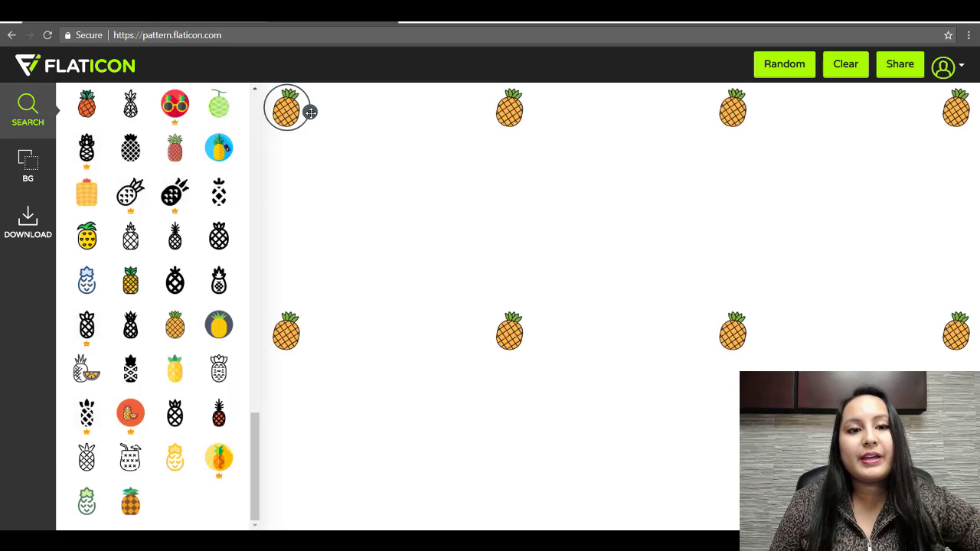
mouse_move(310, 111)
left_mouse_down()
mouse_move(332, 133)
mouse_move(299, 118)
mouse_move(310, 123)
left_mouse_up()
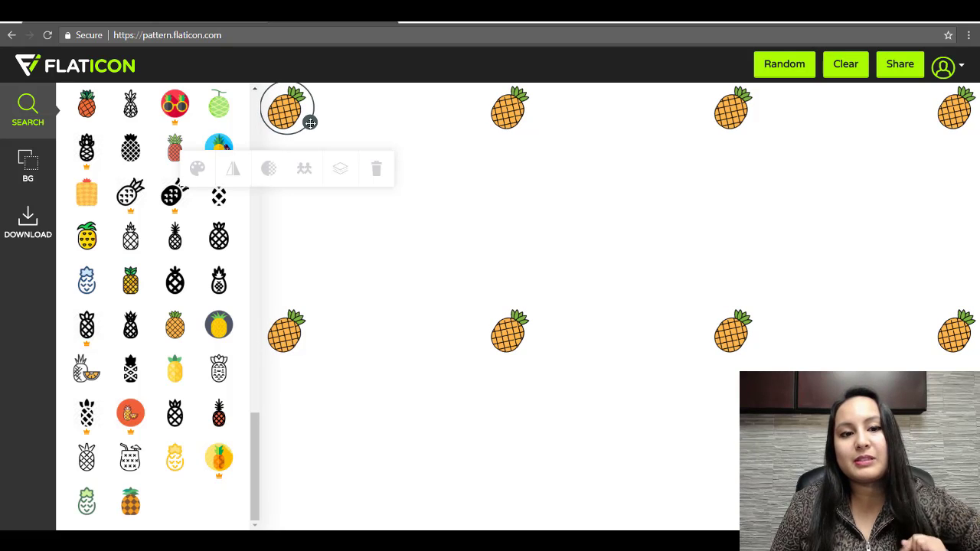
left_click(305, 170)
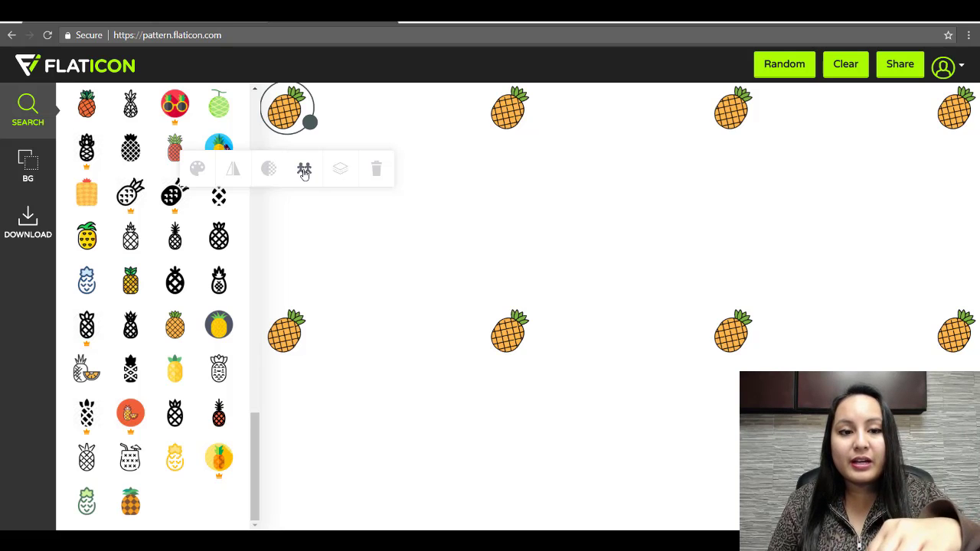
left_click(305, 170)
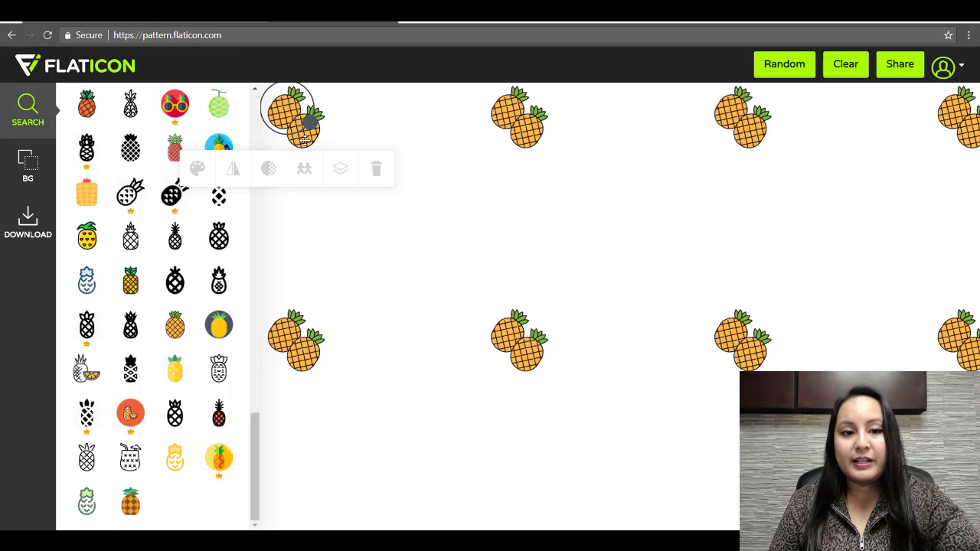
left_click(305, 140)
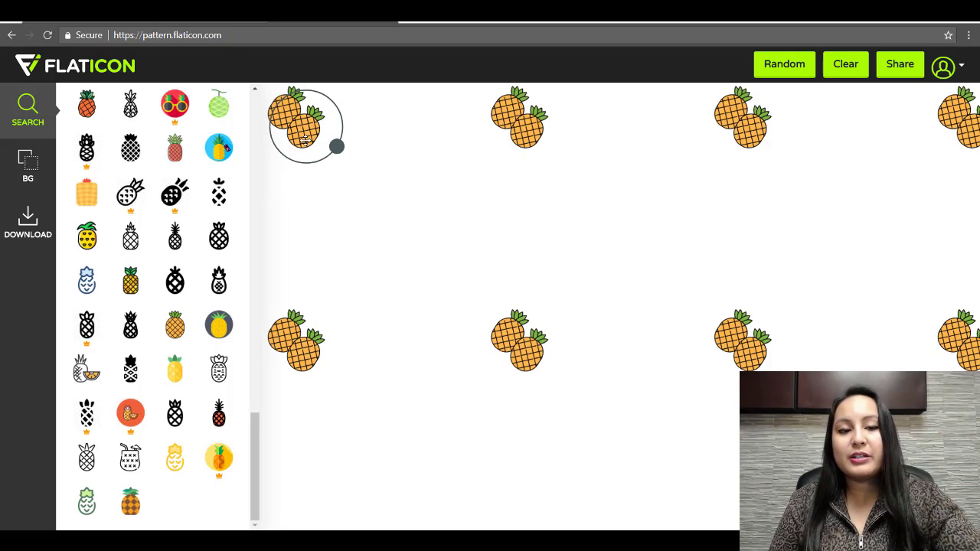
- Offset the copied pineapple down and right into a staggered layout, then deselect it
left_click_drag(304, 140, 404, 219)
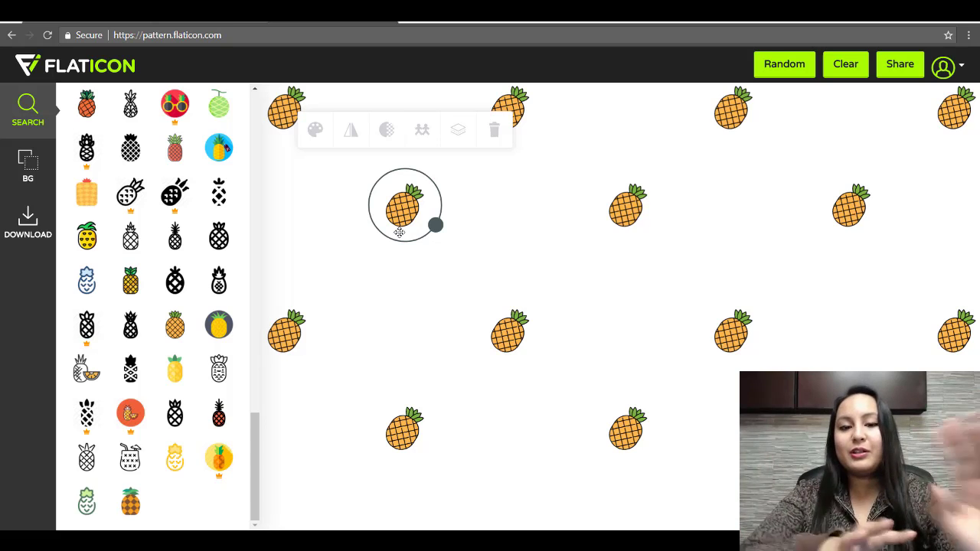
left_click(346, 248)
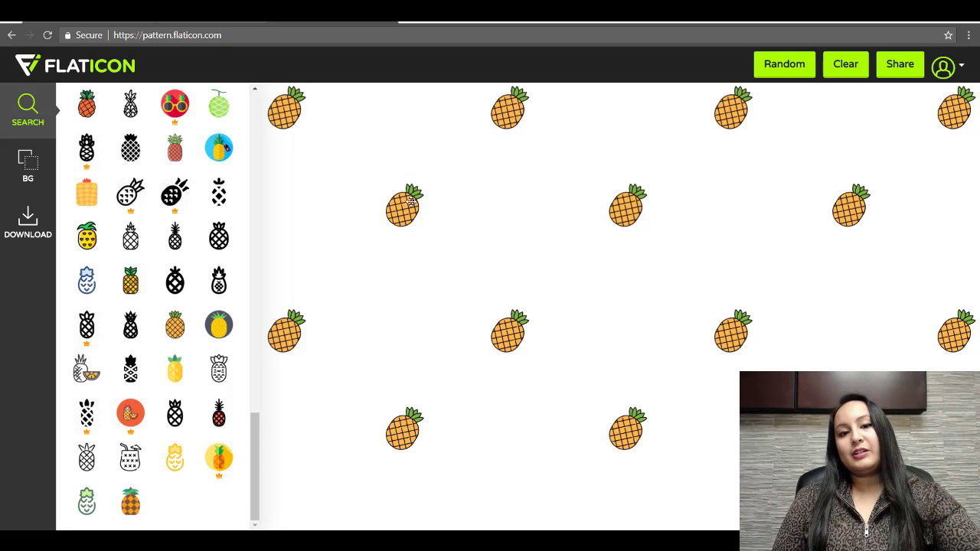
left_click_drag(410, 200, 381, 231)
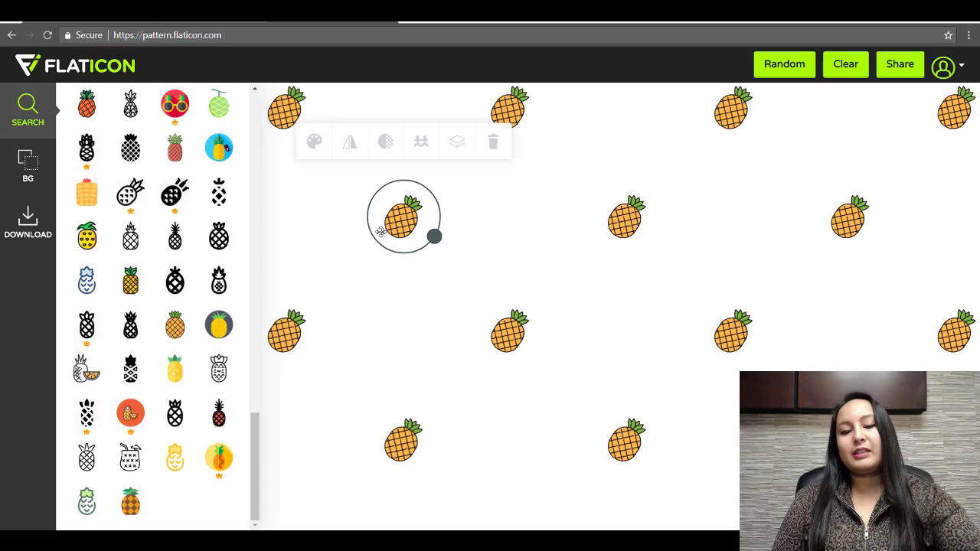
left_click(318, 274)
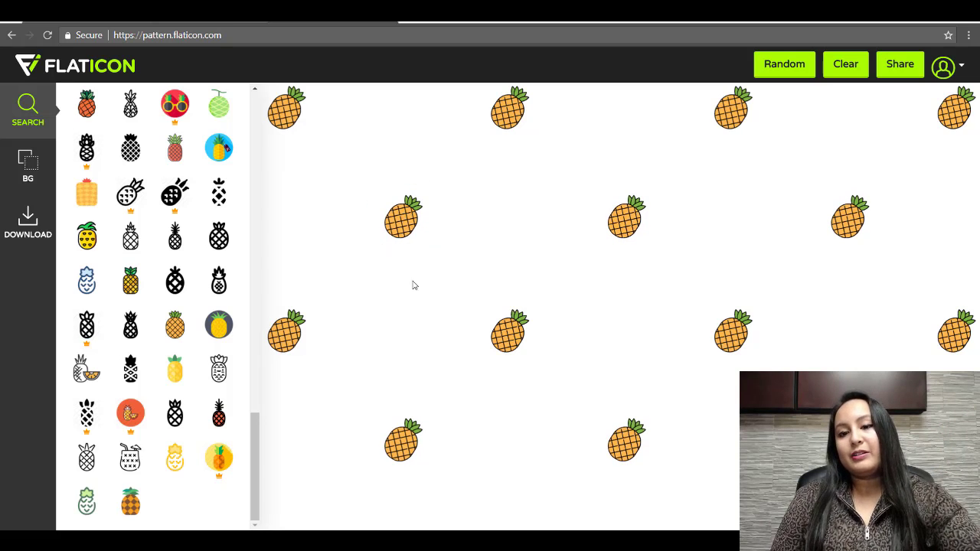
- Lower the pattern background opacity from 100% to 0%
left_click(27, 170)
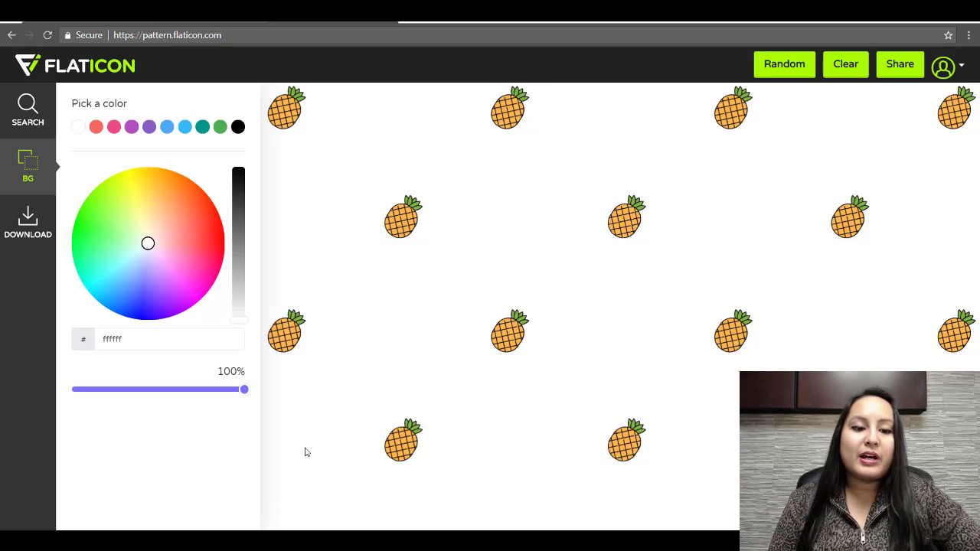
left_click_drag(243, 391, 35, 405)
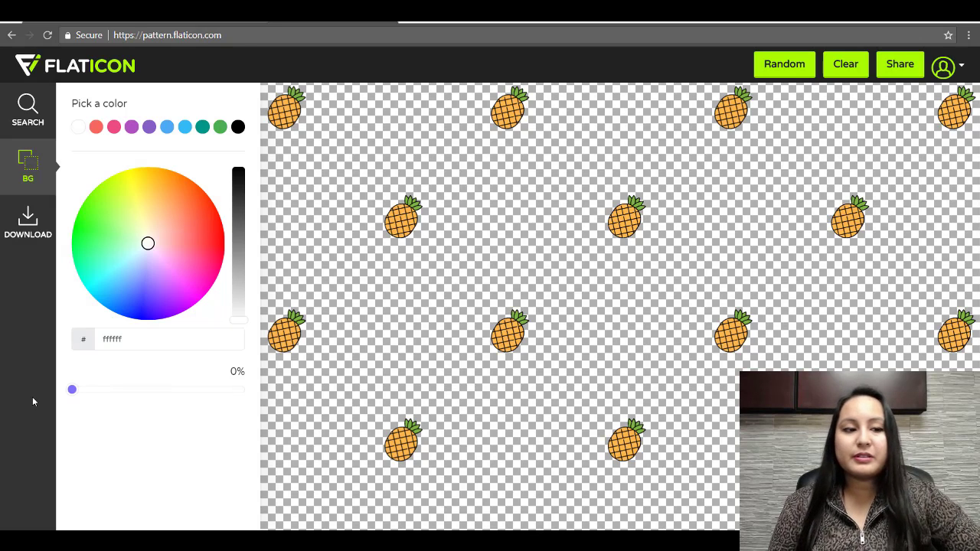
- Change the download tile size from 350 to 1500 px
left_click(22, 240)
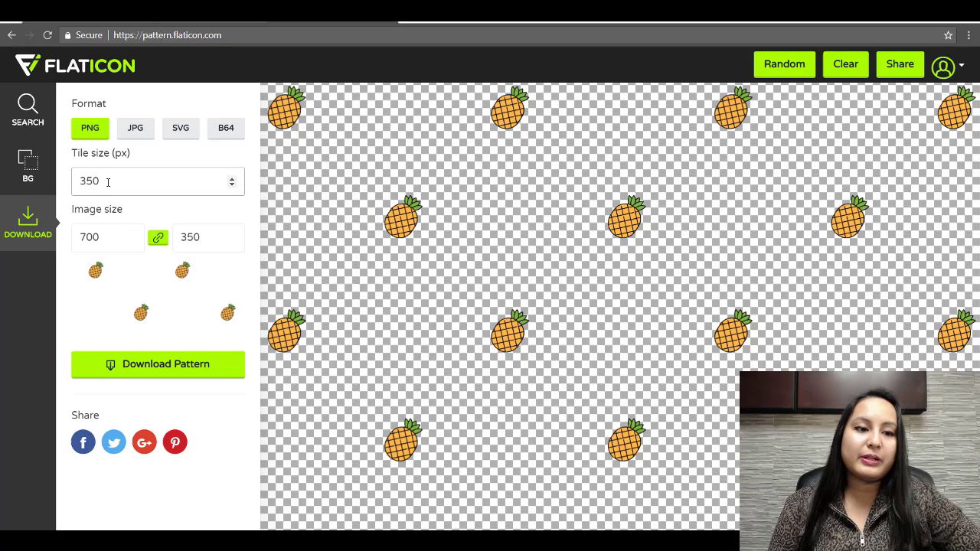
left_click_drag(110, 183, 84, 186)
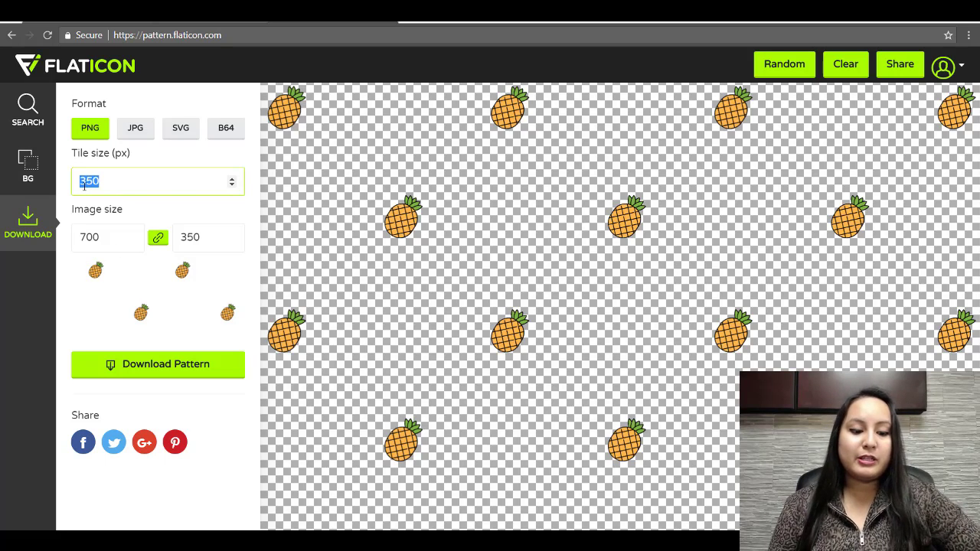
type("1500")
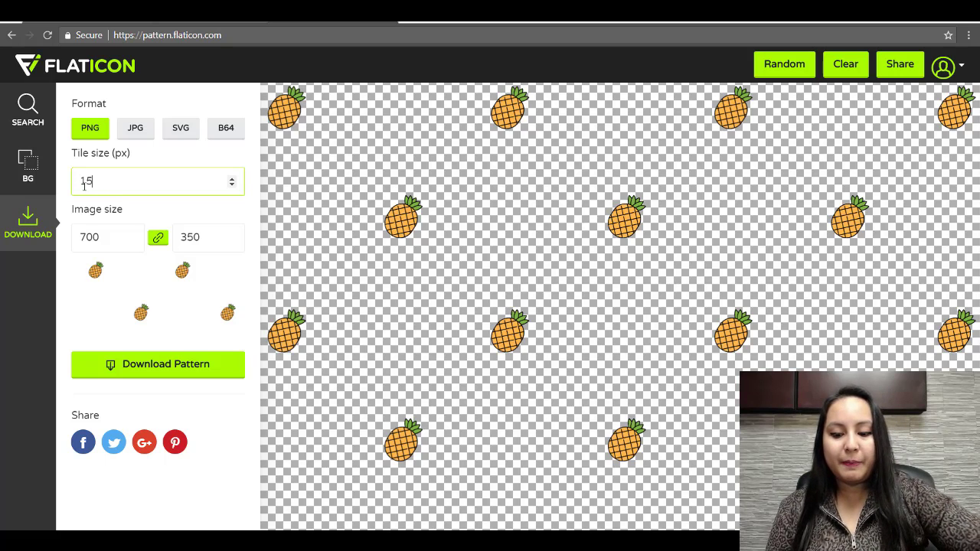
left_click(102, 239)
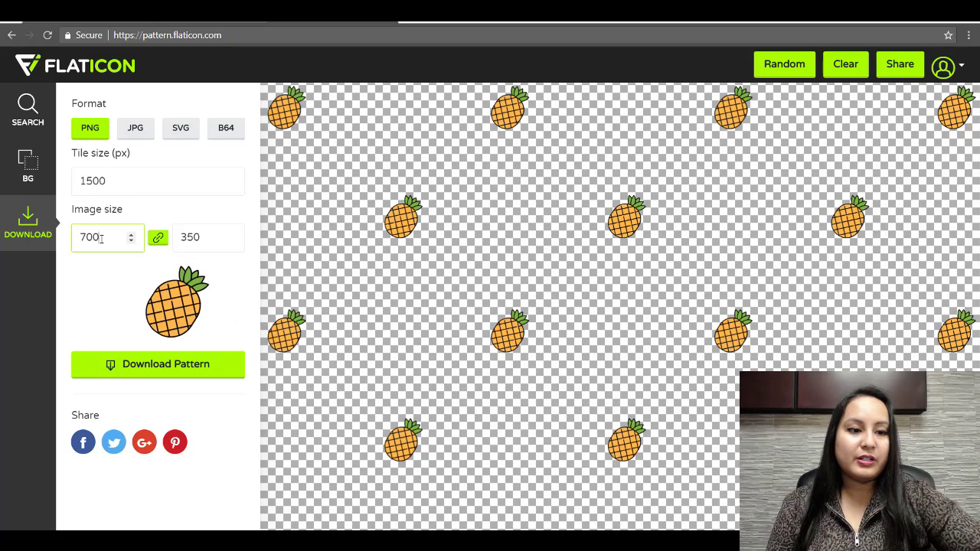
- Set the PNG image size to 5000 by 5000
double_click(102, 238)
left_click(102, 238)
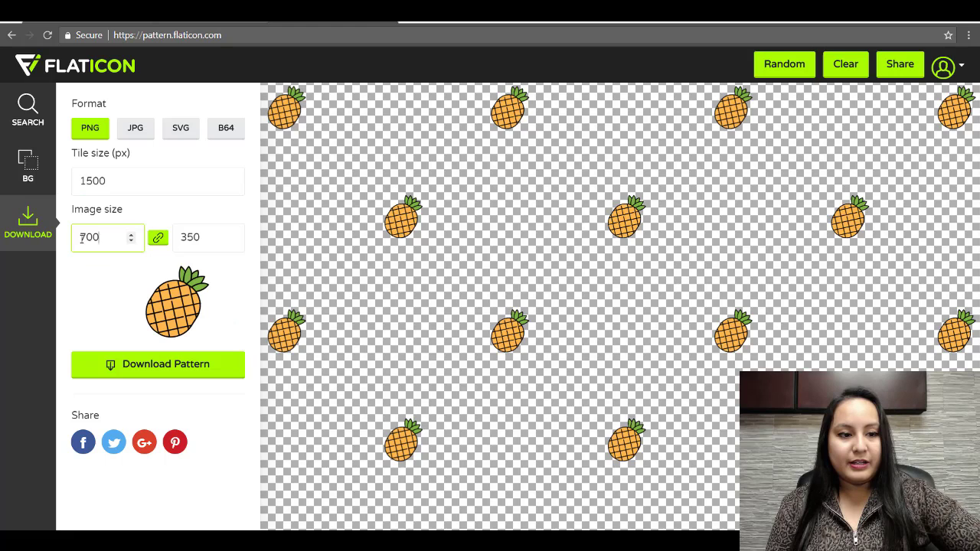
double_click(80, 238)
type("500-")
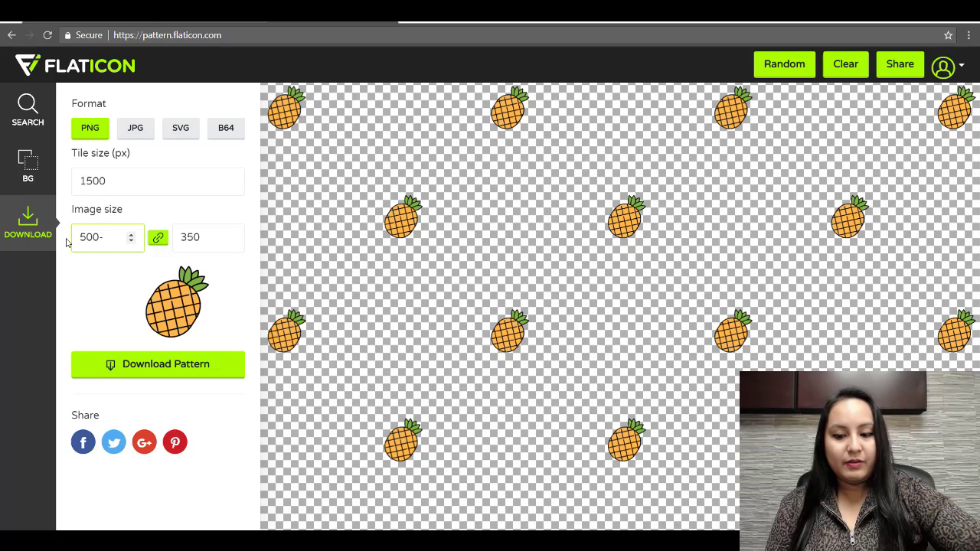
key("BackSpace")
type("0")
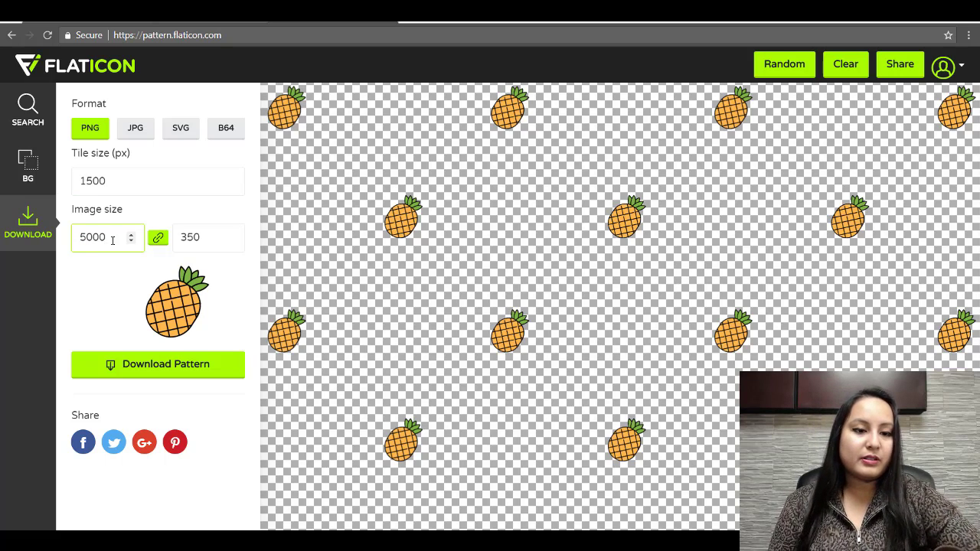
left_click(201, 238)
key("ctrl+a")
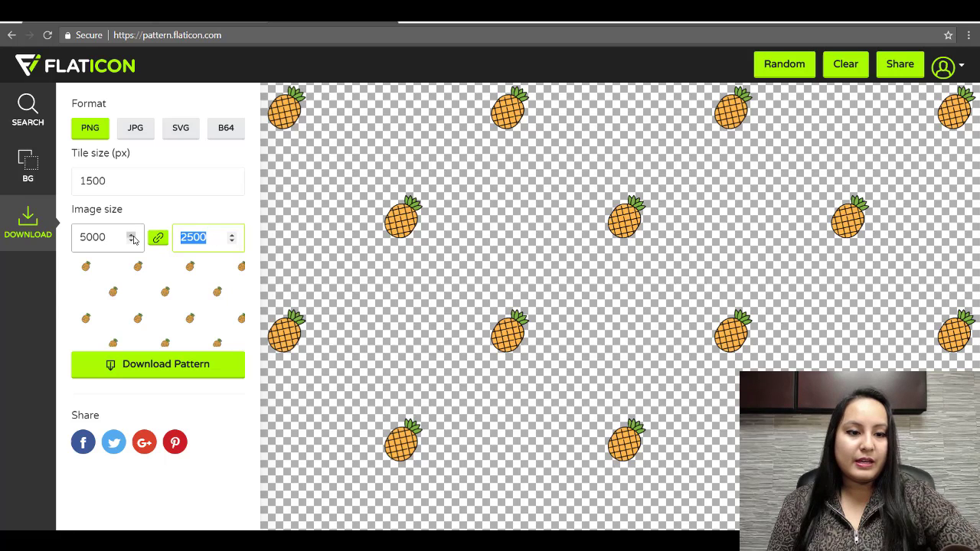
type("5000")
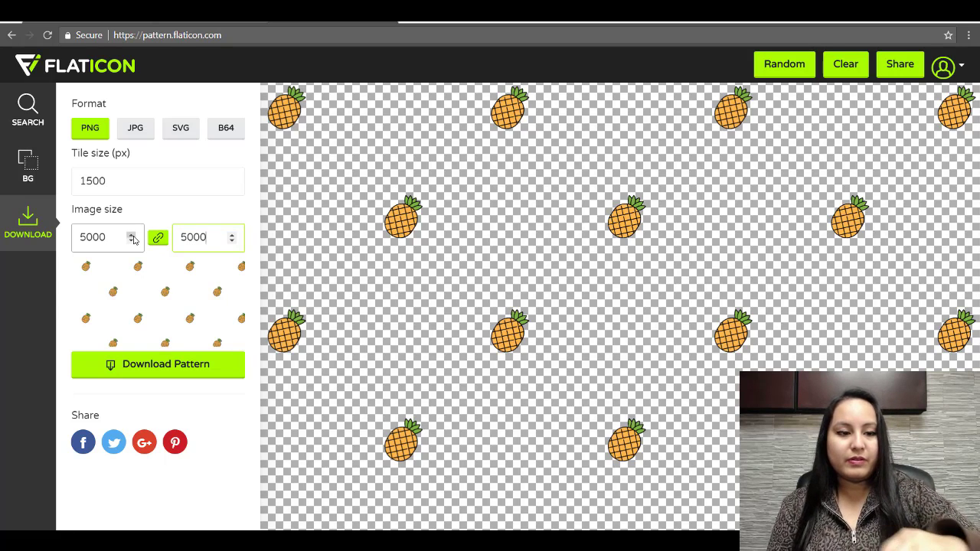
left_click(174, 218)
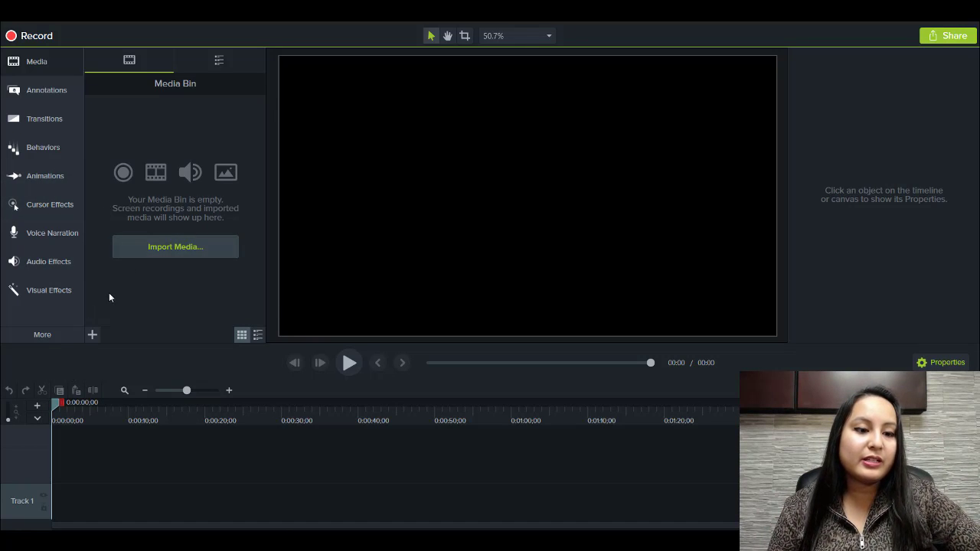
- Import pineapple-pattern.png by searching the Desktop for 'pinea'
left_click(92, 336)
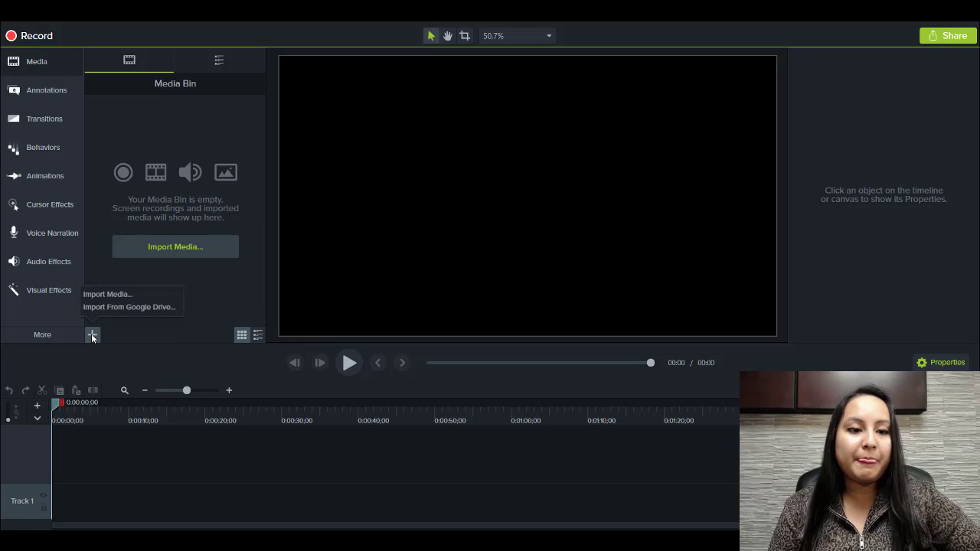
left_click(98, 292)
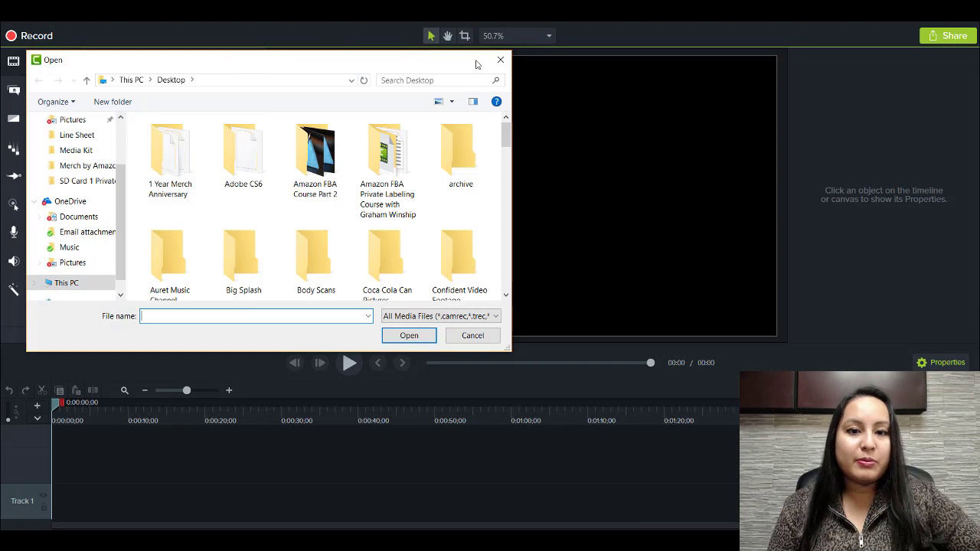
left_click(454, 82)
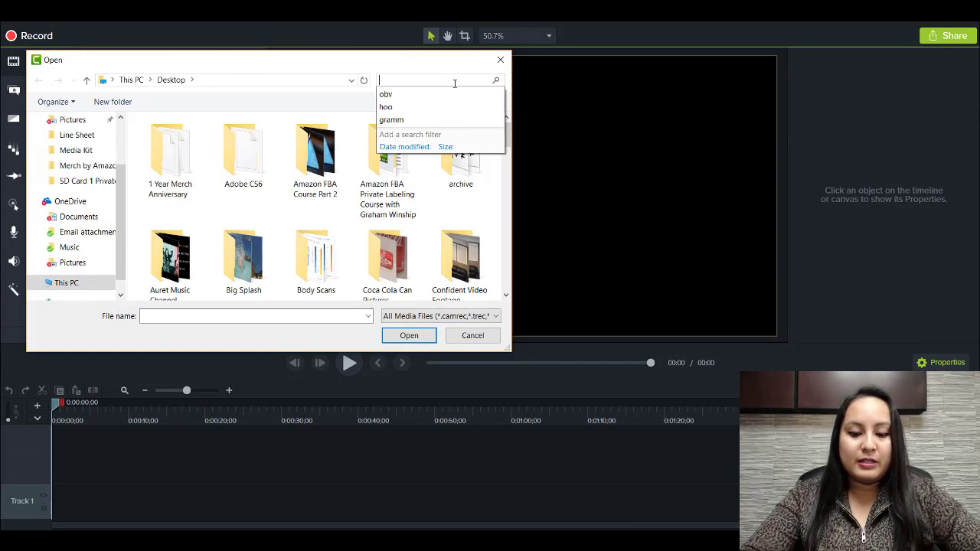
type("pinea")
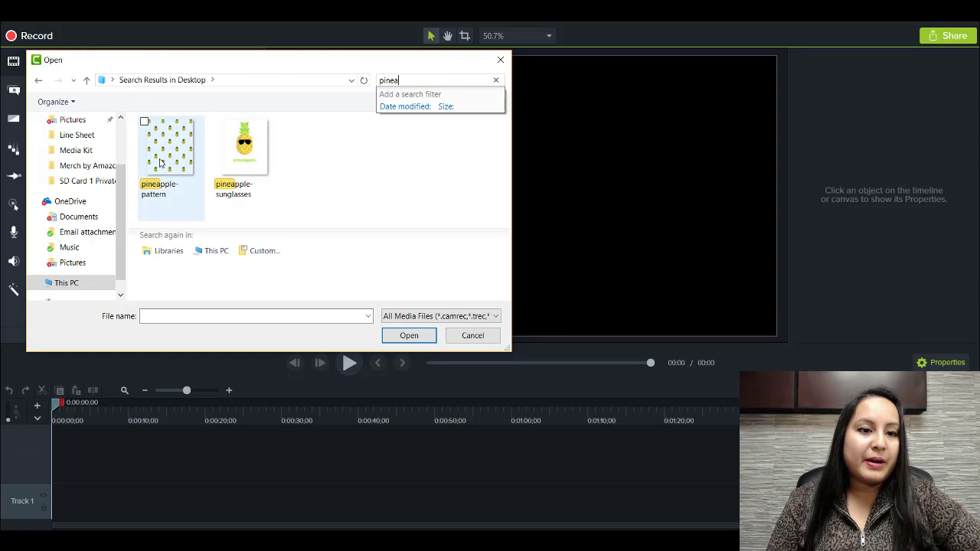
double_click(161, 162)
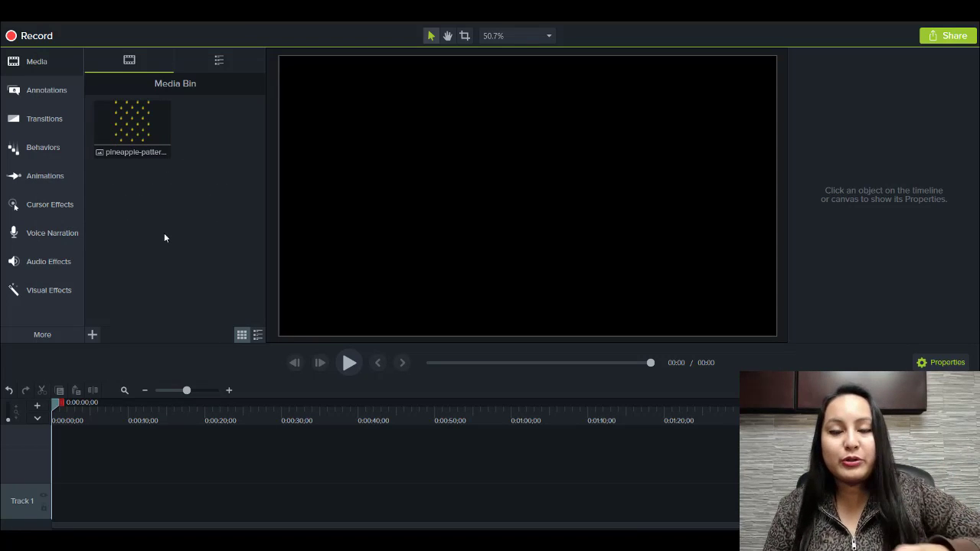
- Place pineapple-pattern.png on Track 2 and apply a 720p HD (1280x720) canvas
left_click_drag(145, 127, 41, 462)
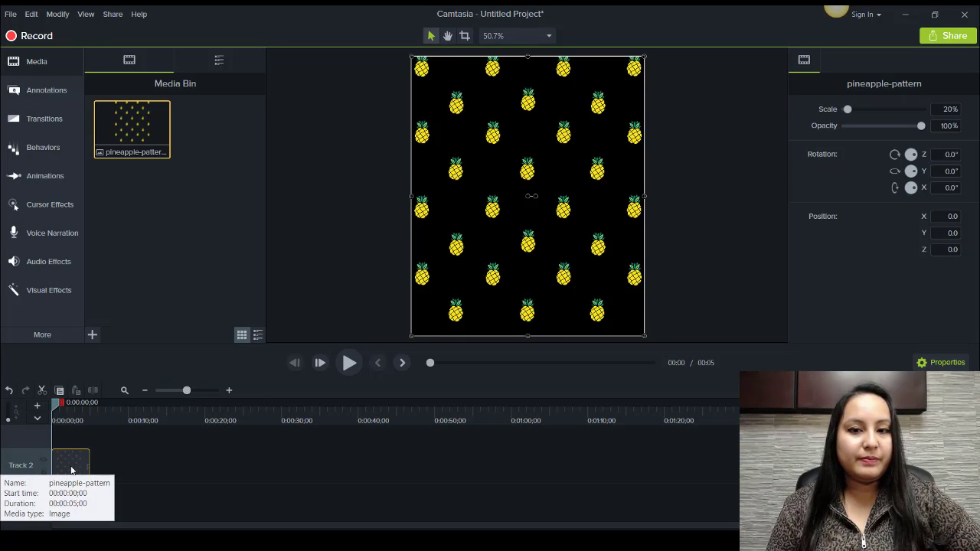
left_click(11, 14)
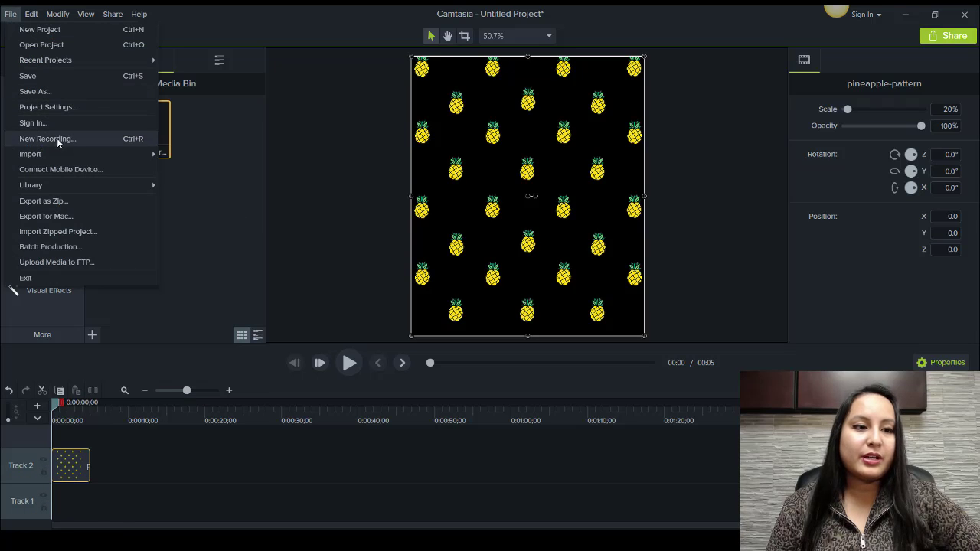
left_click(47, 107)
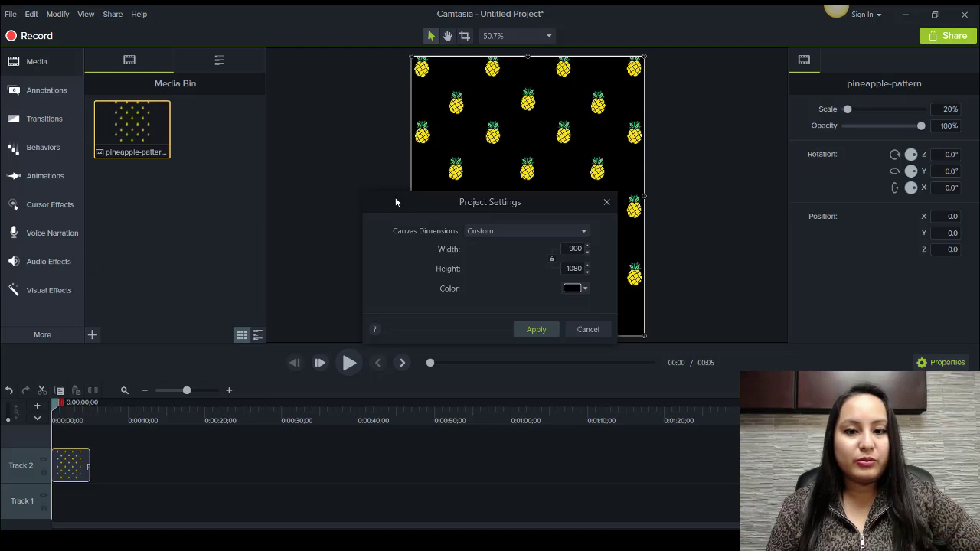
left_click(516, 230)
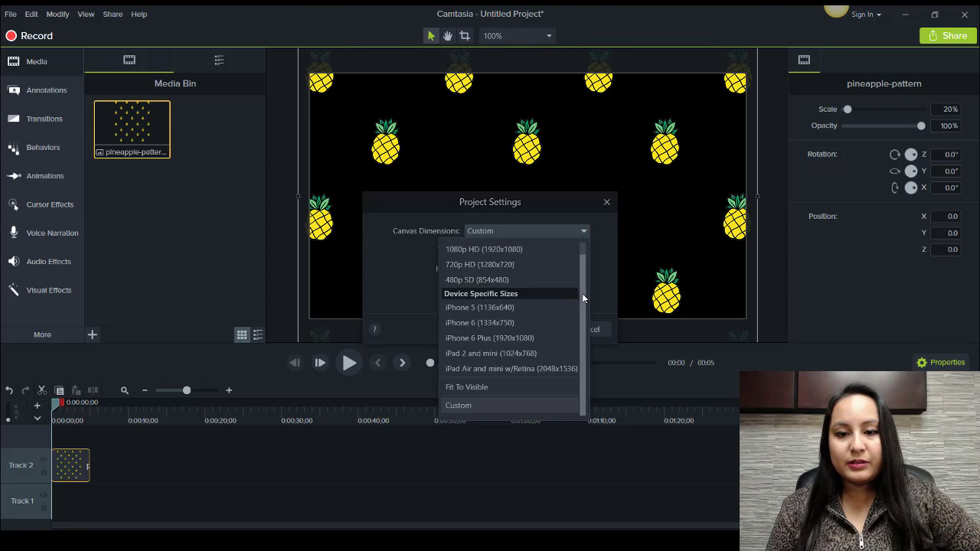
scroll(581, 291, "up", 1)
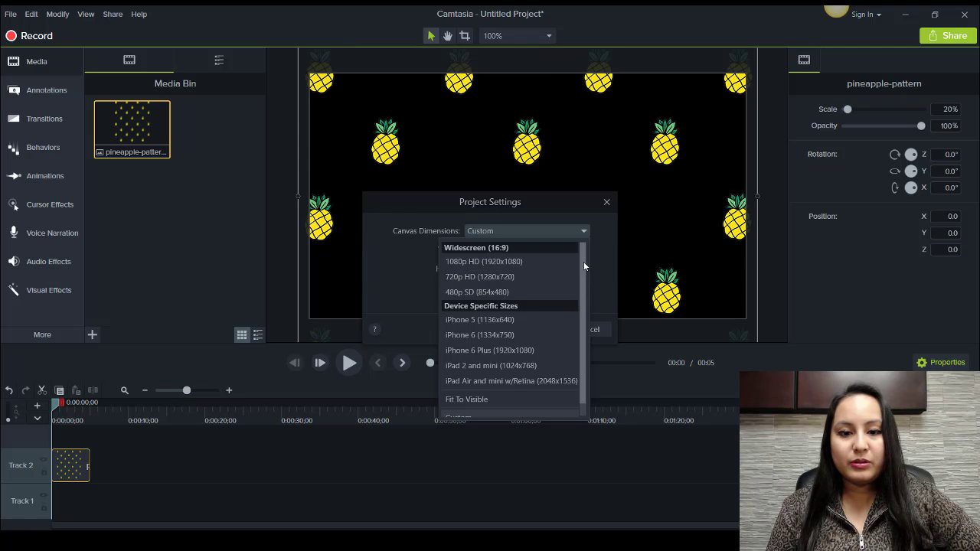
left_click(506, 277)
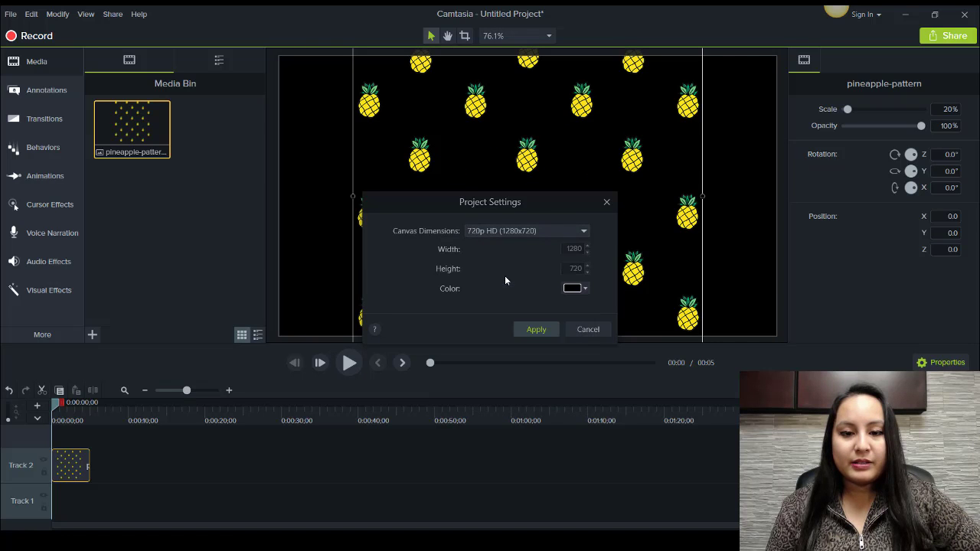
left_click(547, 330)
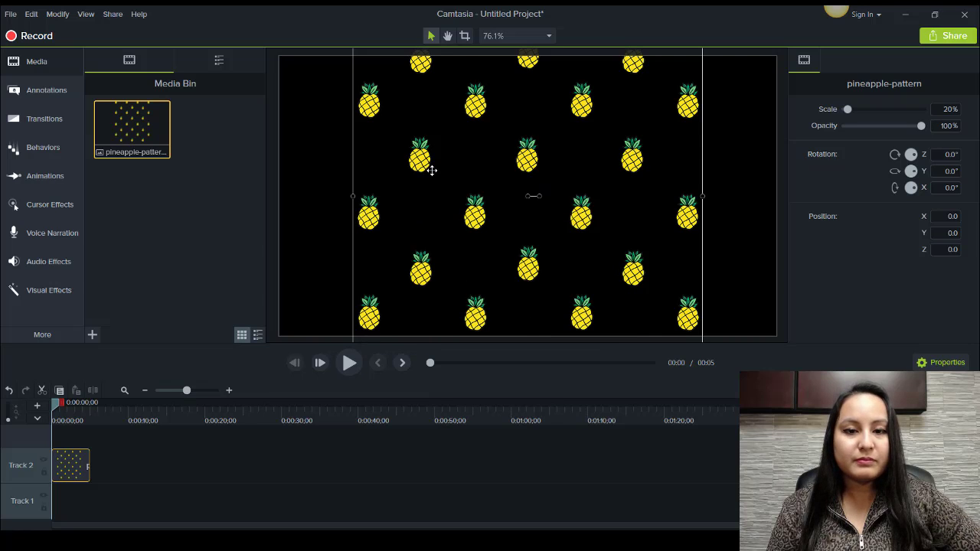
- Shrink the pineapple pattern and snap it into the canvas's left half
left_click_drag(431, 166, 365, 240)
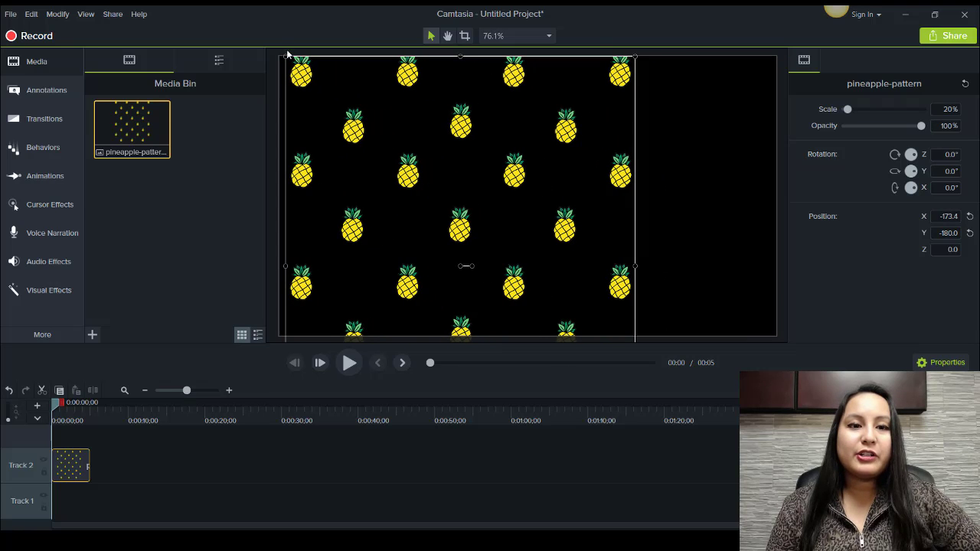
left_click_drag(283, 55, 358, 142)
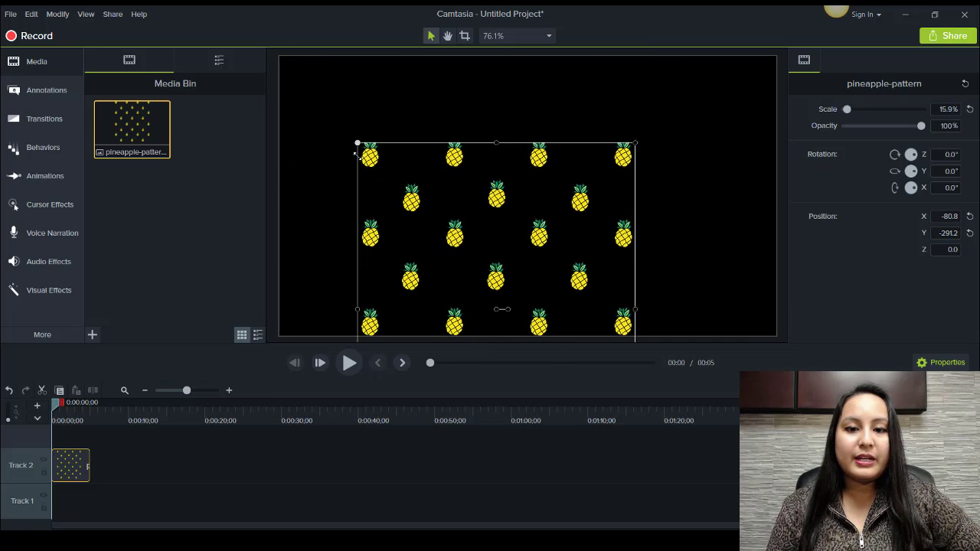
left_click_drag(426, 205, 352, 134)
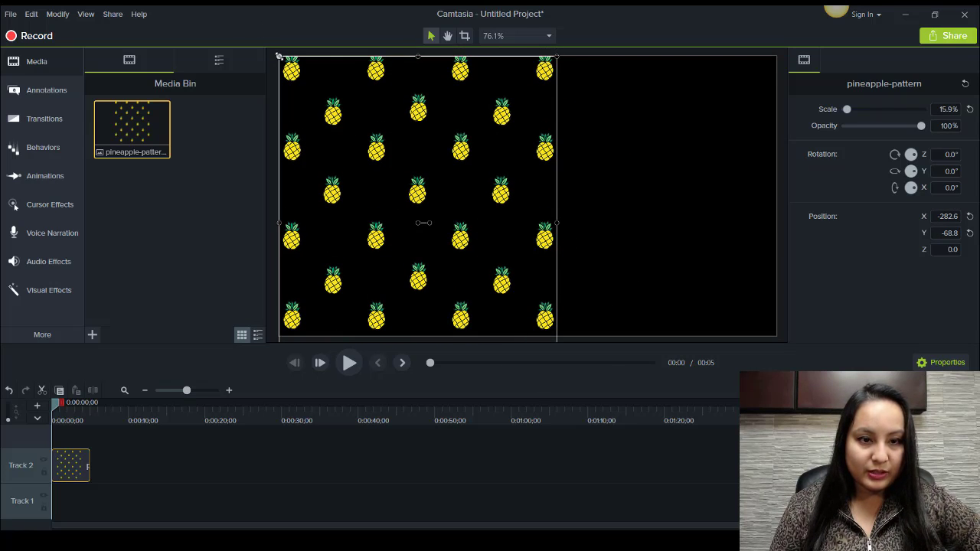
left_click_drag(280, 58, 324, 102)
left_click_drag(389, 192, 345, 142)
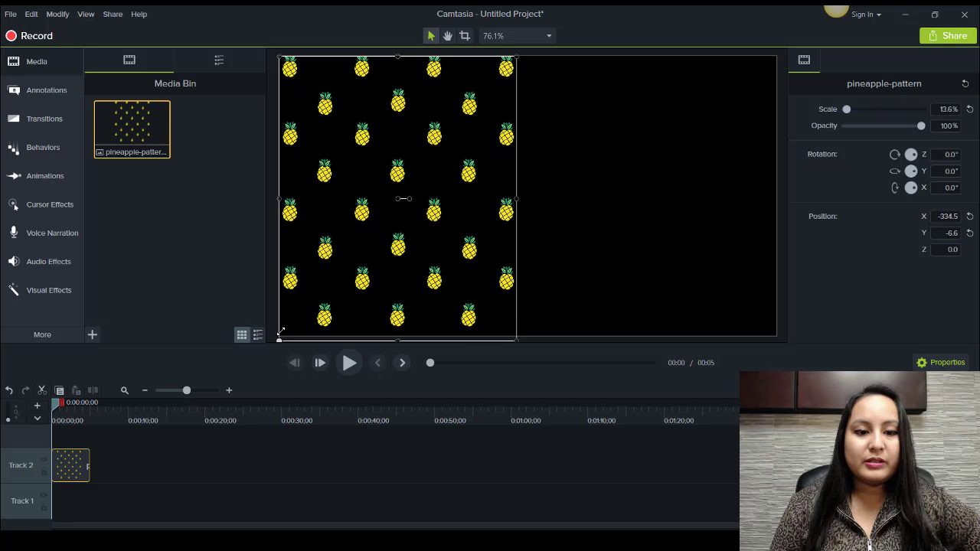
left_click_drag(281, 331, 283, 326)
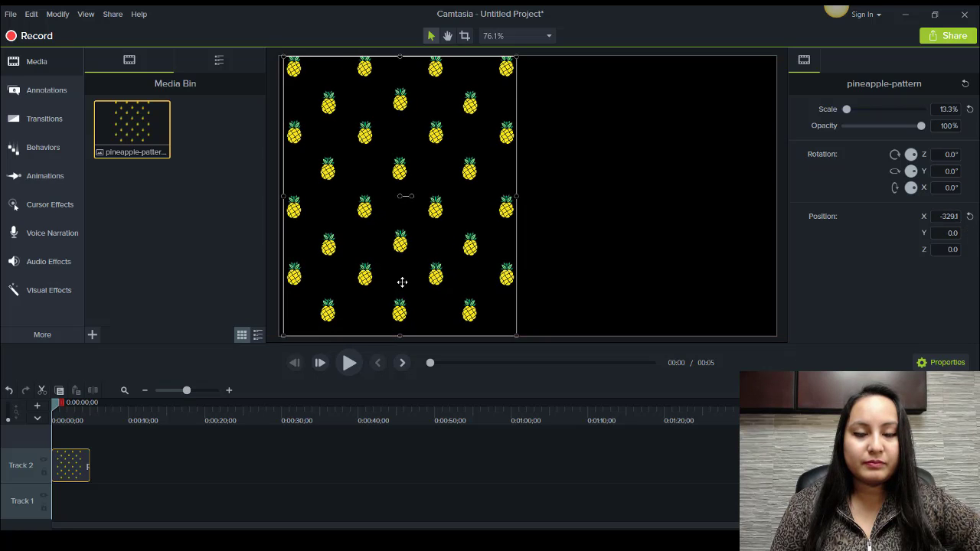
left_click_drag(401, 280, 422, 282)
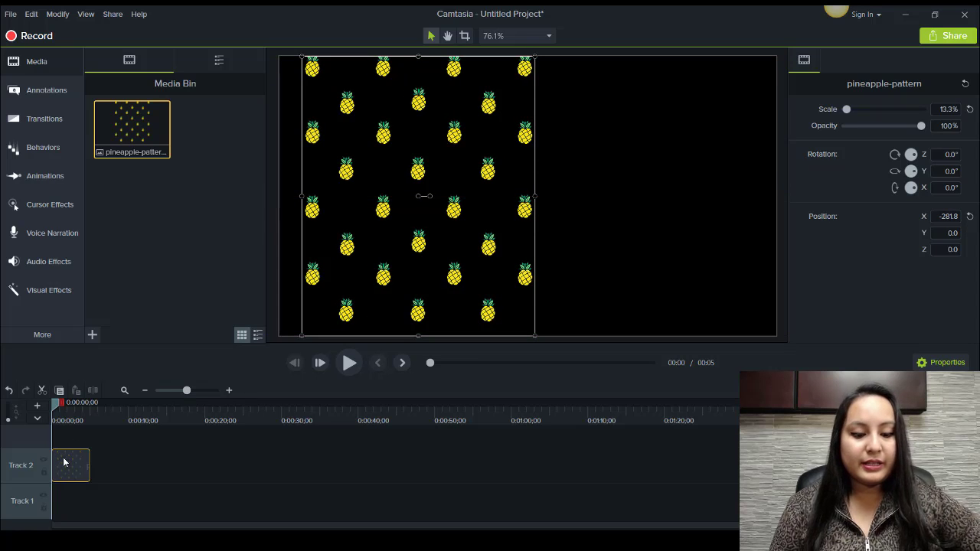
- Duplicate the pattern onto a new track and align both copies so the halves meet edge to edge
key("ctrl+c")
key("ctrl+v")
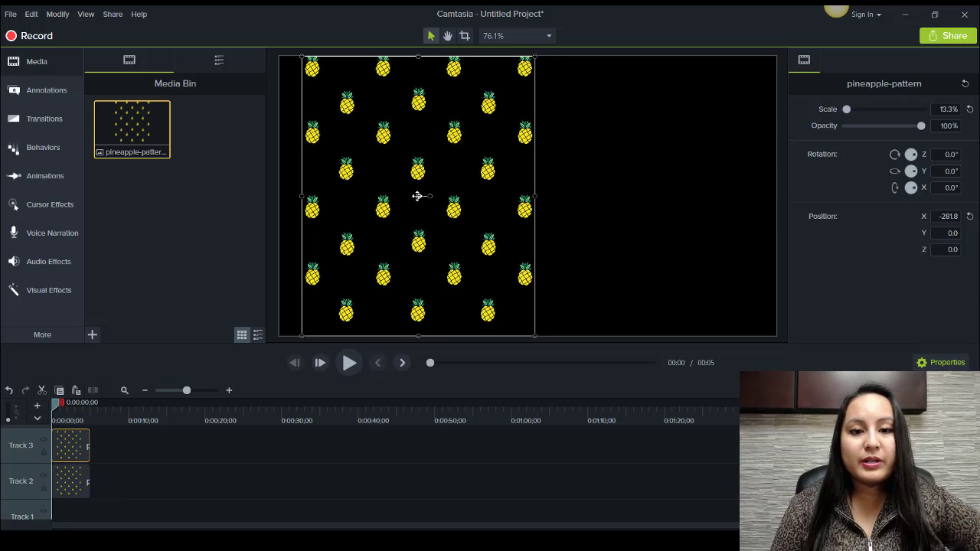
left_click_drag(417, 196, 660, 195)
left_click_drag(381, 209, 359, 202)
left_click(599, 206)
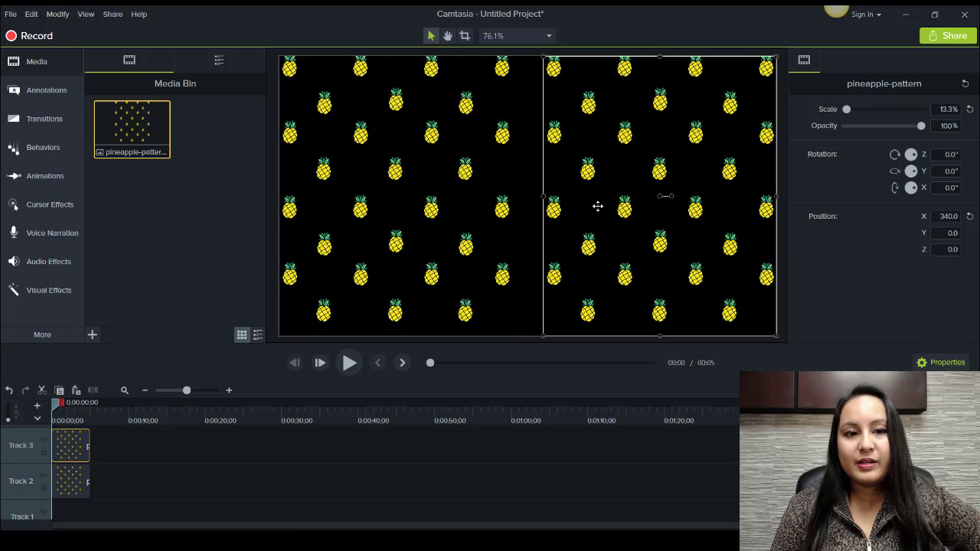
left_click_drag(592, 206, 585, 206)
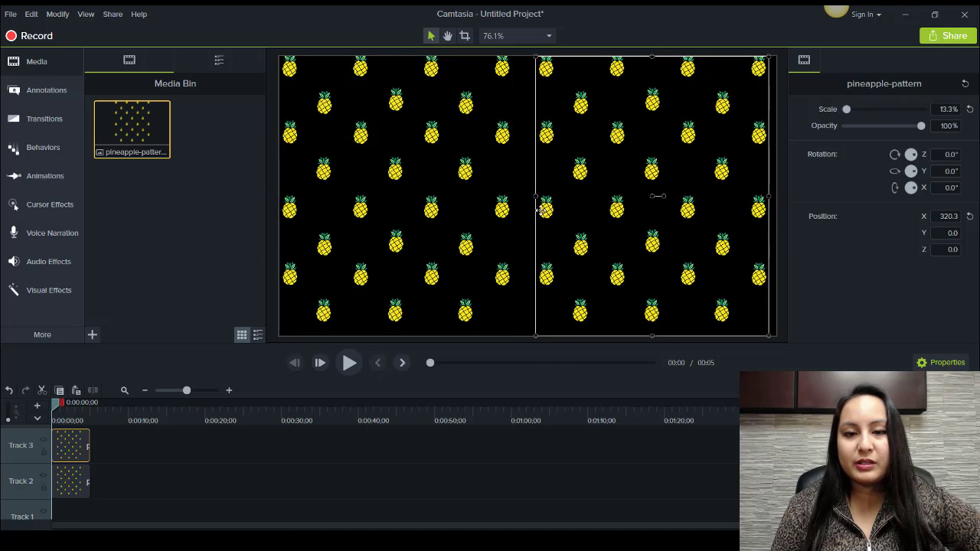
left_click(476, 199)
left_click_drag(479, 199, 477, 199)
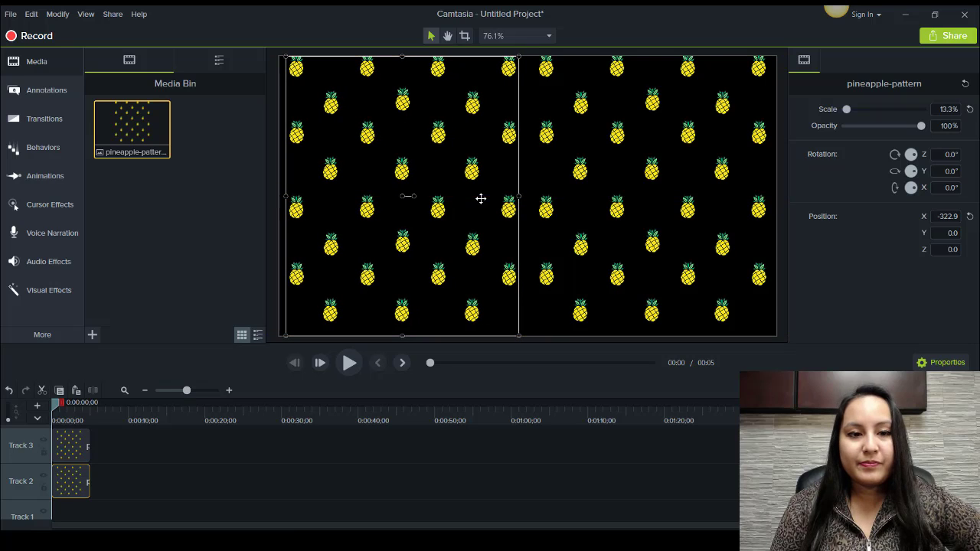
left_click(272, 265)
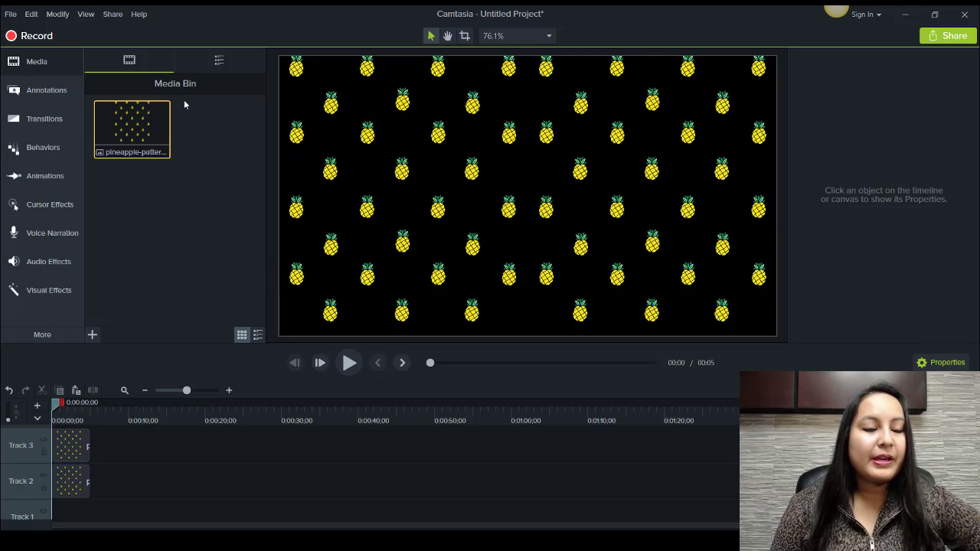
- Add a white rectangle from Annotations > Shapes onto Track 1
left_click(23, 129)
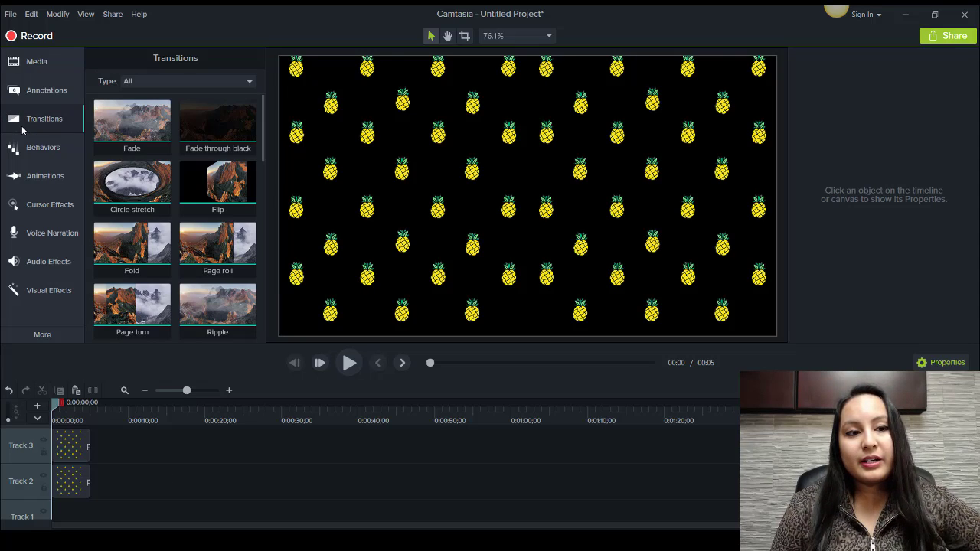
left_click(31, 95)
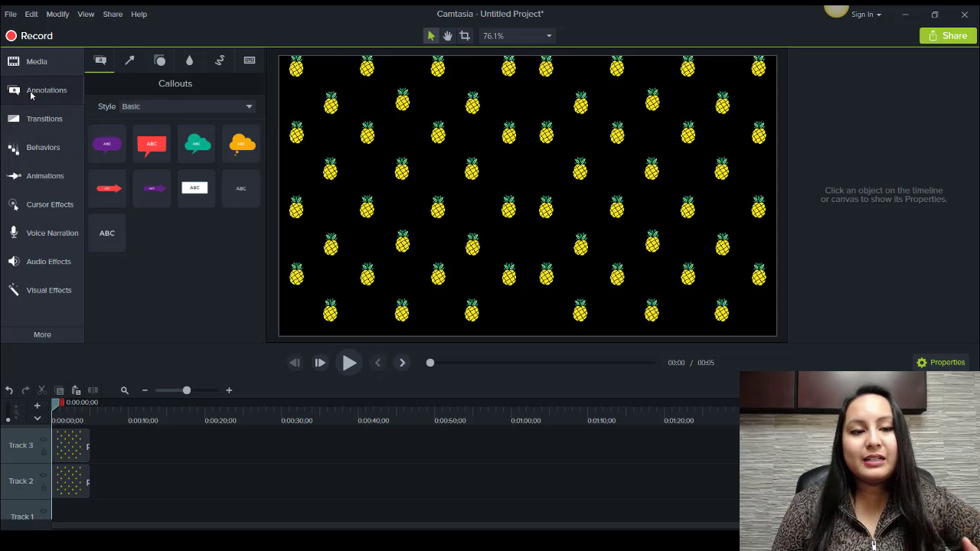
left_click(160, 62)
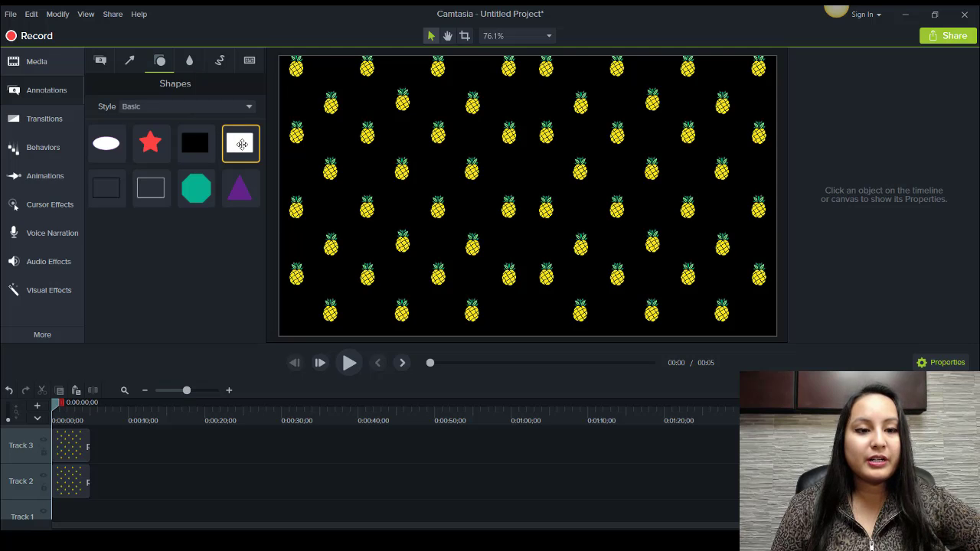
left_click_drag(241, 144, 55, 508)
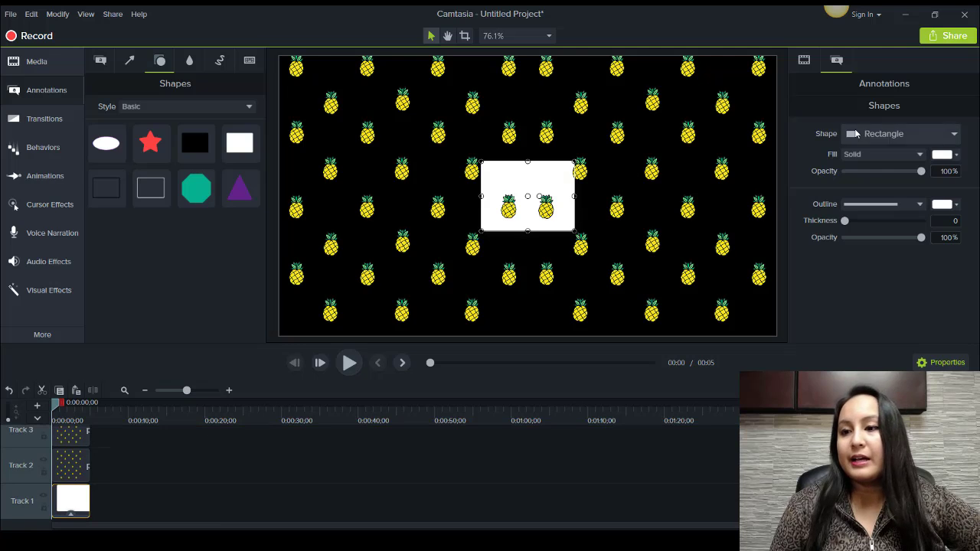
- Set the rectangle's fill and outline colours to teal
left_click(946, 154)
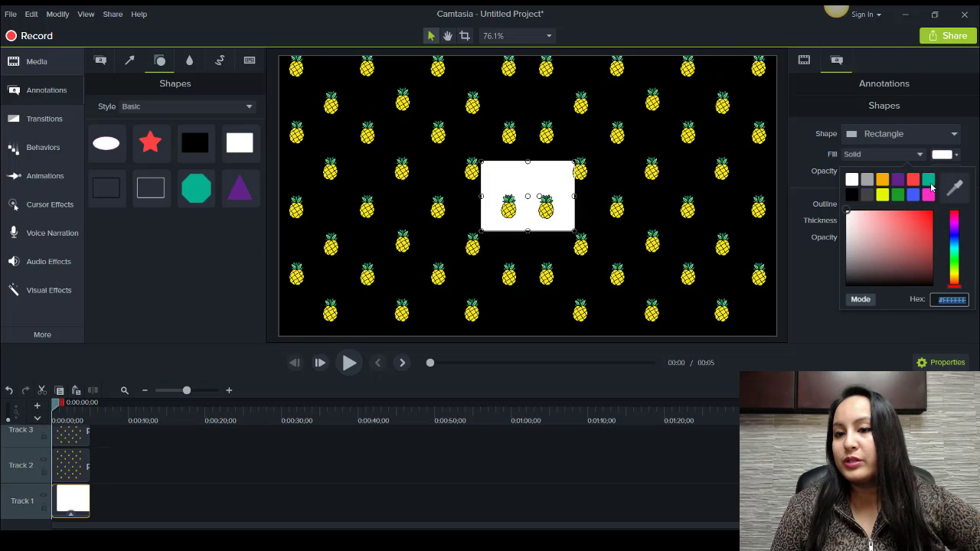
left_click(930, 183)
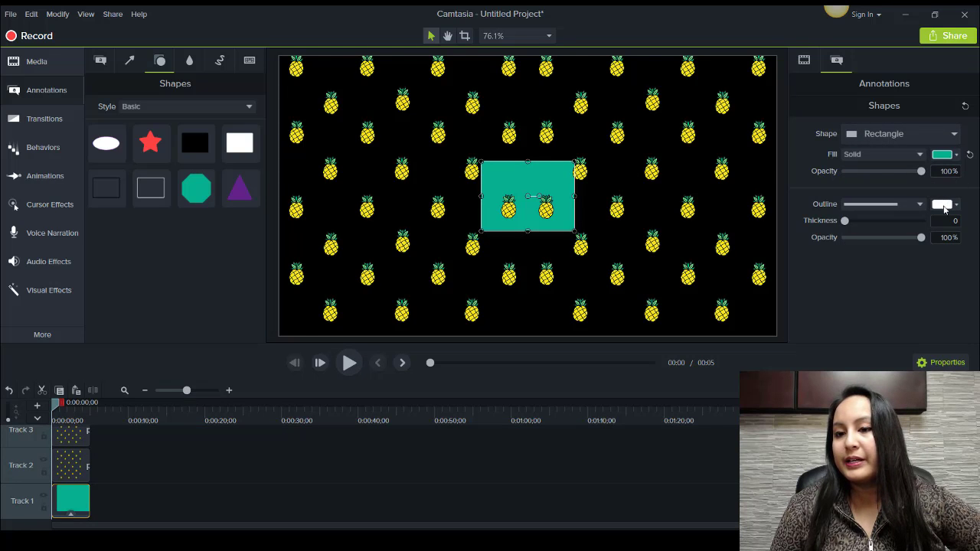
left_click(942, 204)
left_click(928, 232)
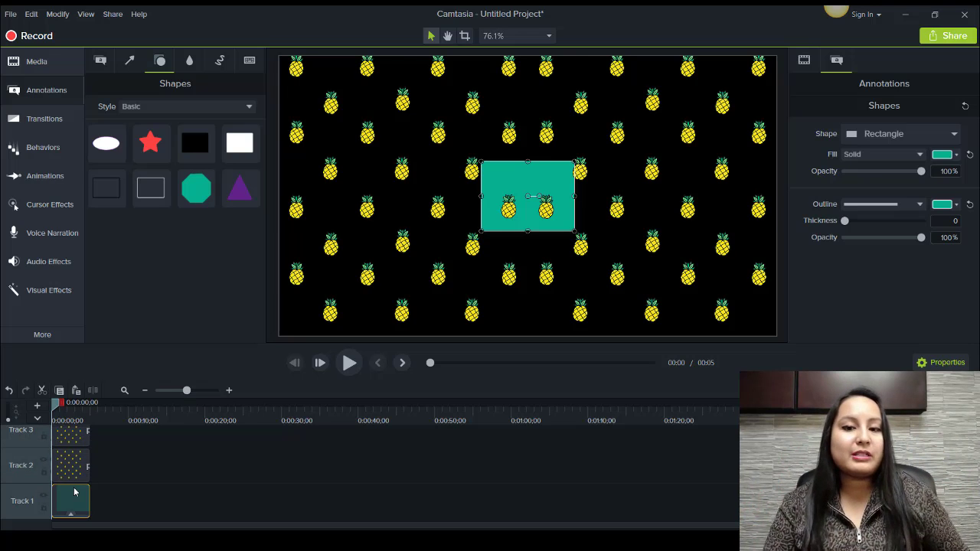
- Stretch the teal rectangle from the top-left corner to cover the whole canvas
mouse_move(76, 494)
left_mouse_down()
mouse_move(111, 463)
mouse_move(89, 429)
mouse_move(56, 432)
mouse_move(115, 470)
mouse_move(101, 498)
mouse_move(61, 502)
left_mouse_up()
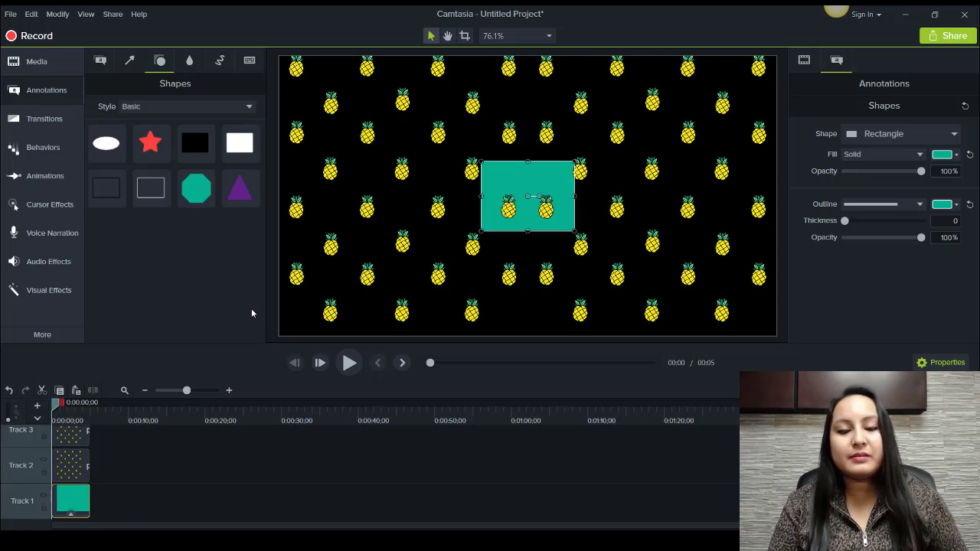
left_click_drag(480, 161, 279, 56)
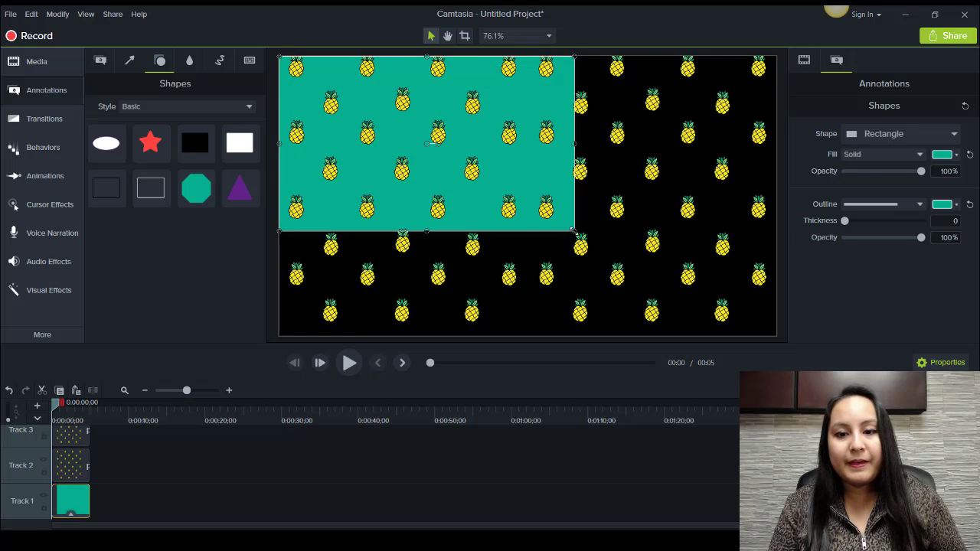
left_click_drag(653, 286, 776, 336)
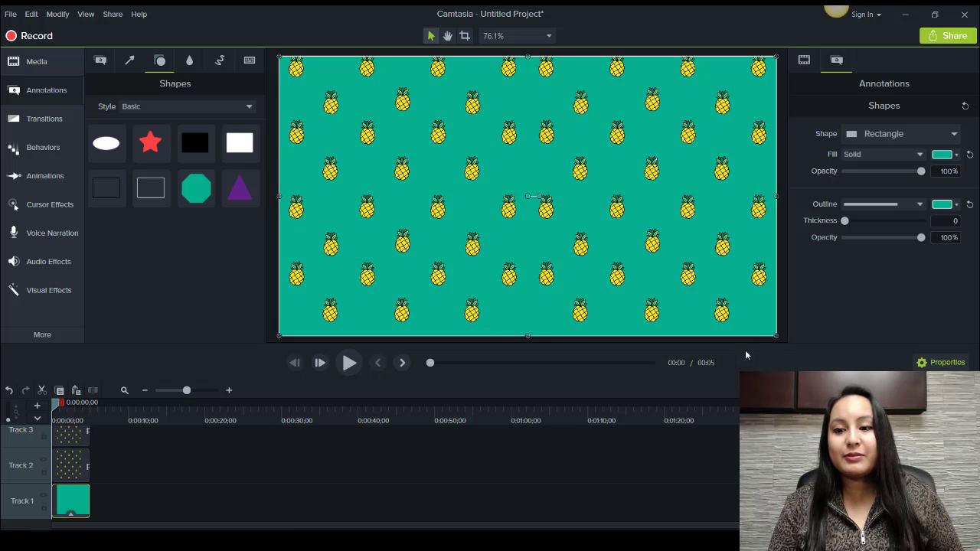
left_click(782, 324)
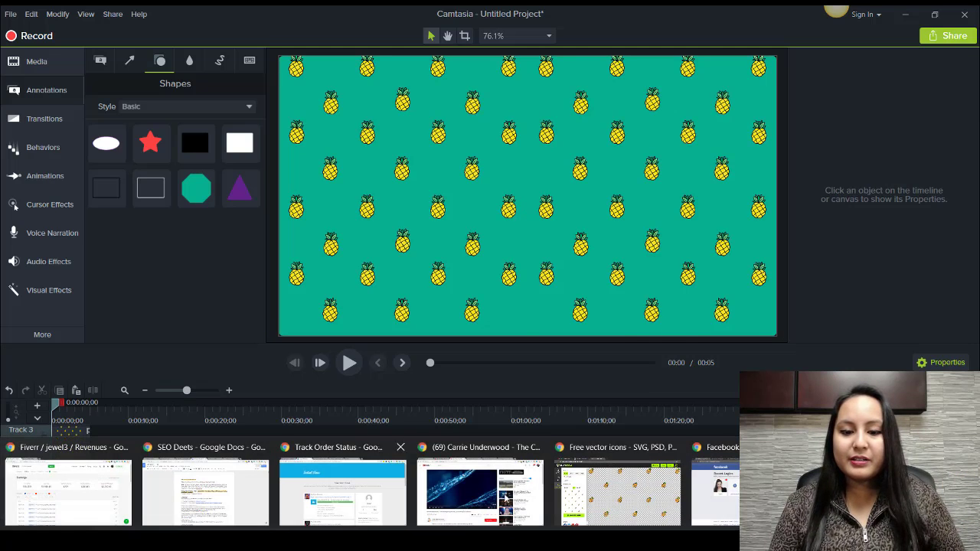
left_click(92, 490)
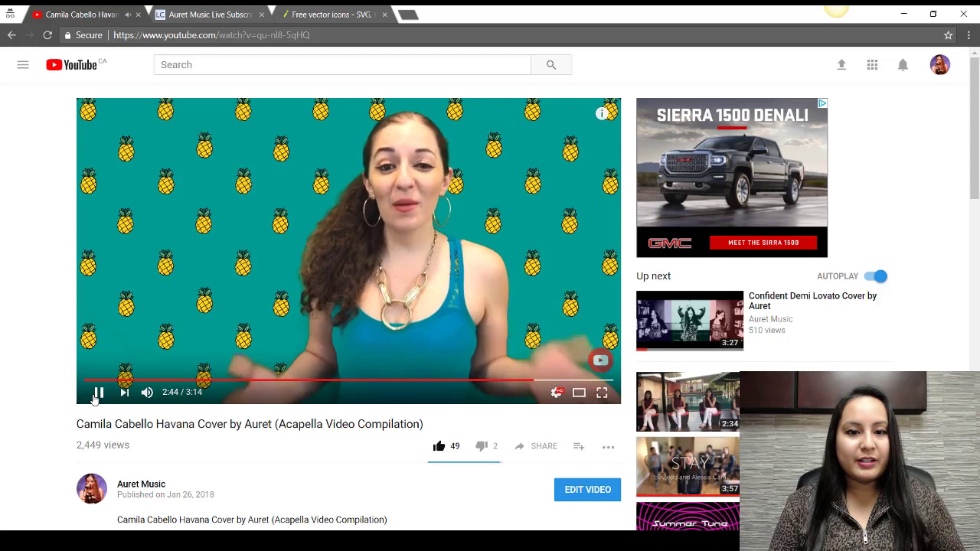
key("space")
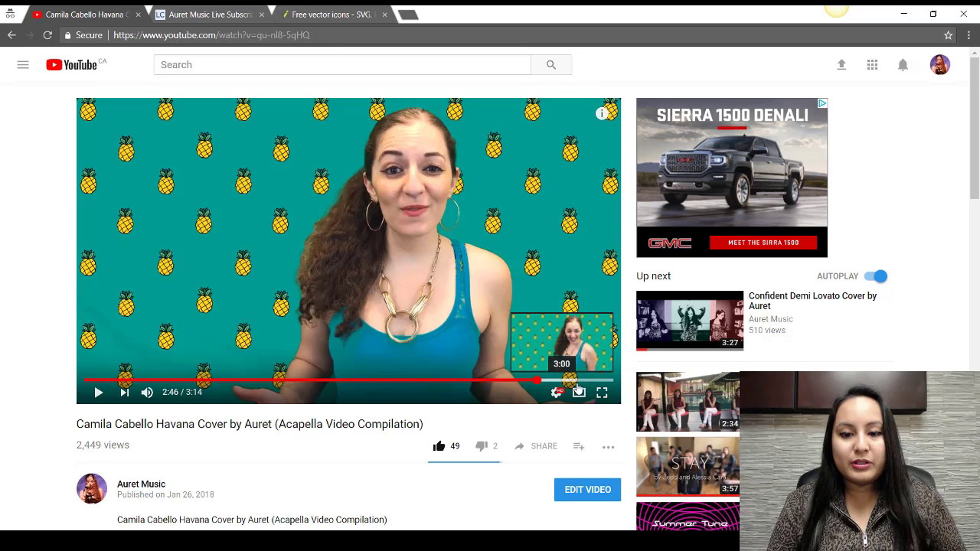
left_click(581, 387)
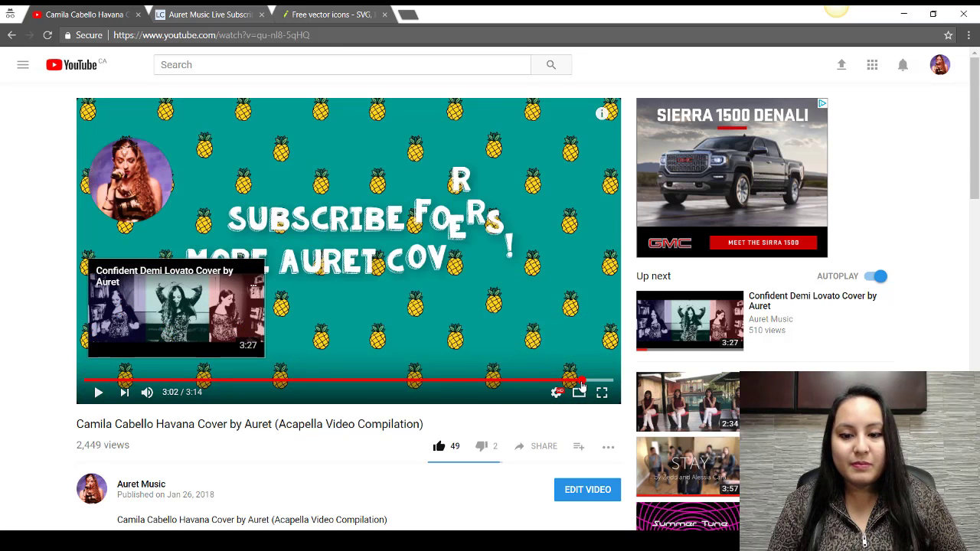
left_click_drag(585, 386, 598, 384)
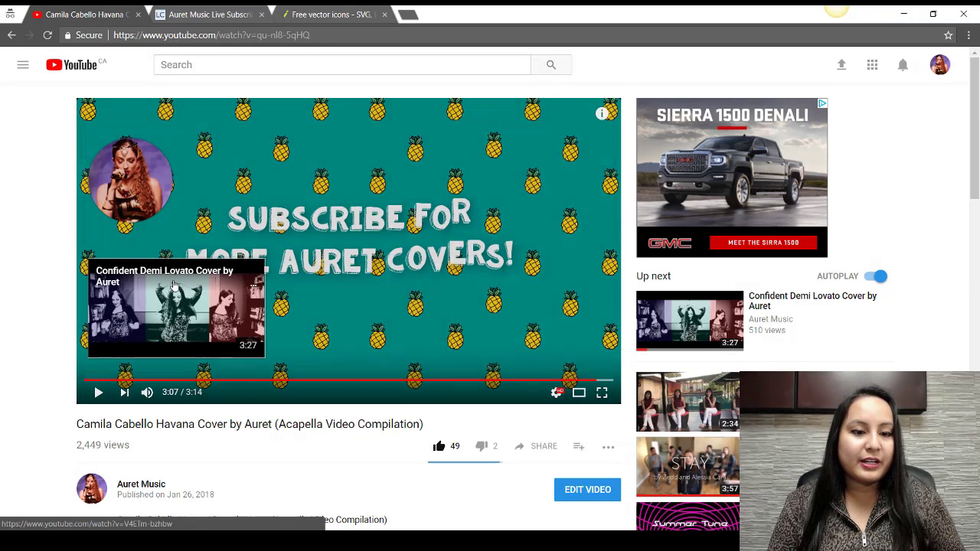
left_click(96, 393)
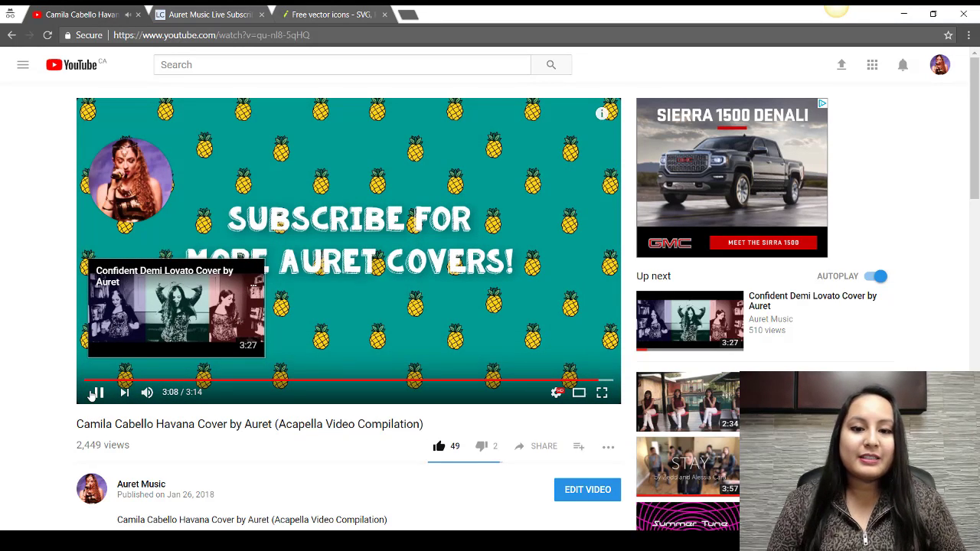
left_click(95, 392)
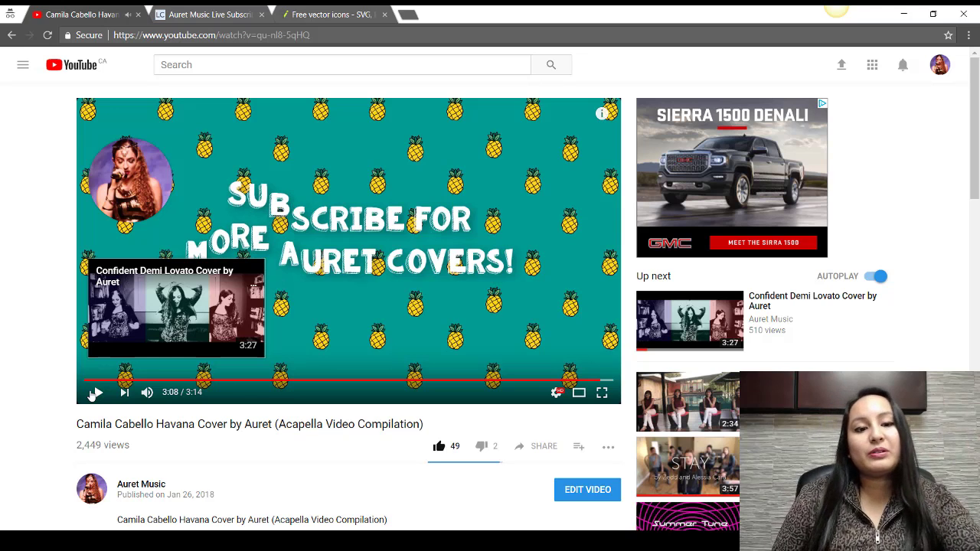
left_click(94, 392)
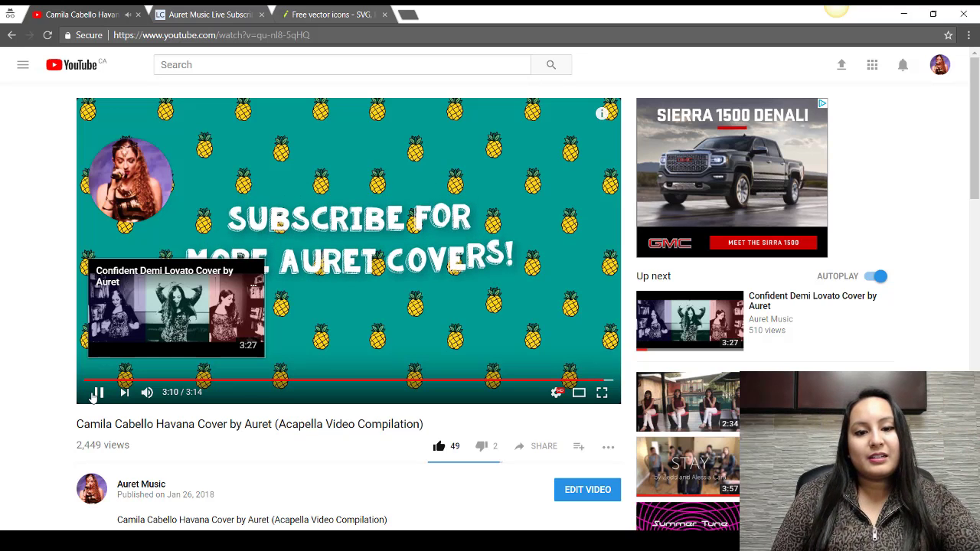
left_click(95, 393)
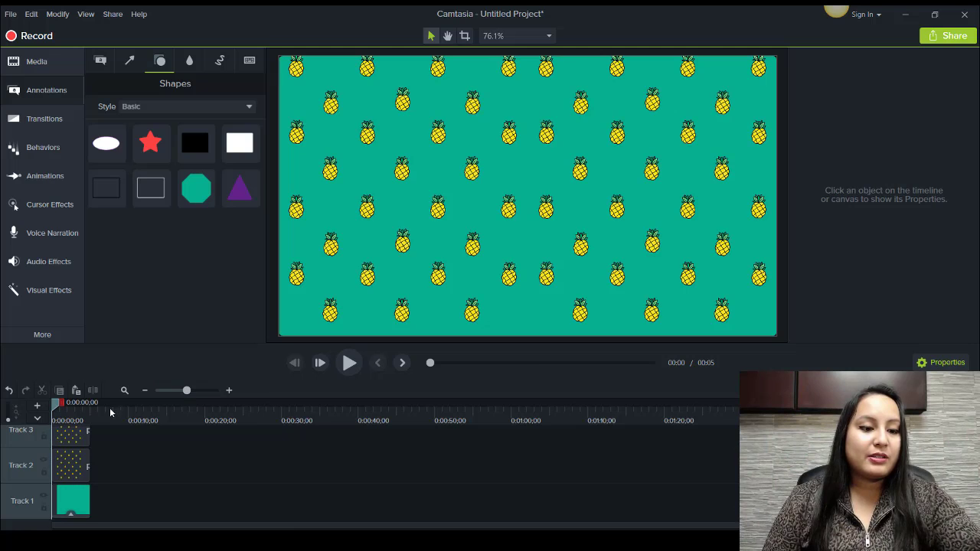
- Select the Track 1 background rectangle and change its fill from teal to purple
left_click(77, 420)
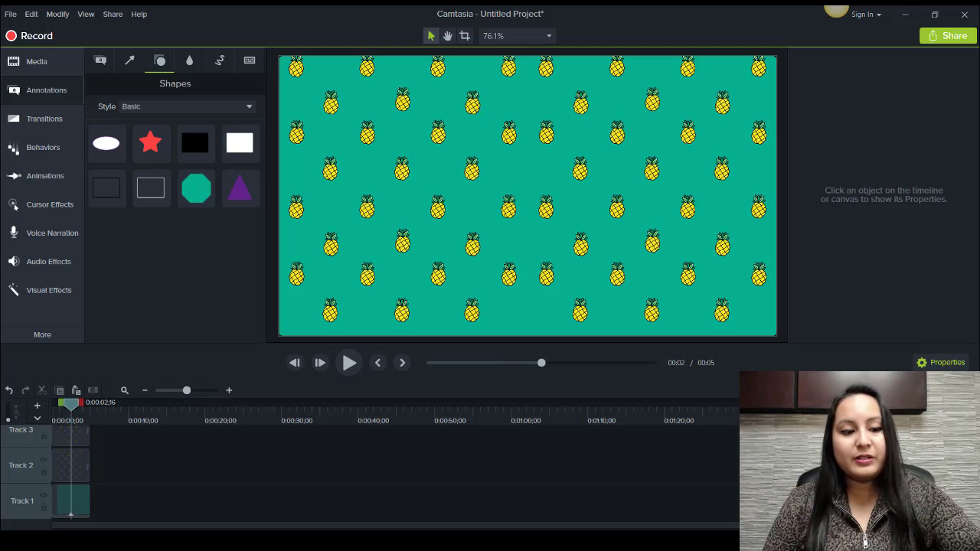
left_click(77, 500)
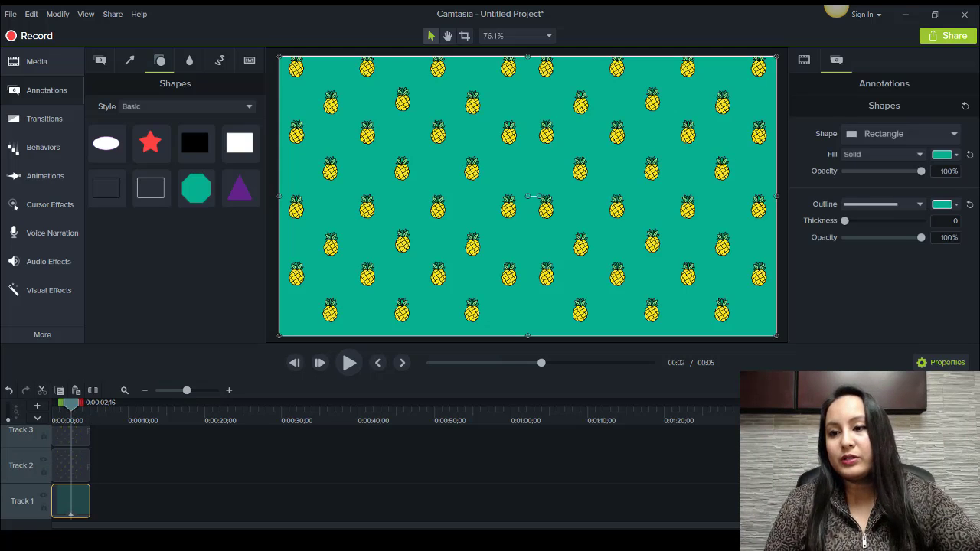
left_click(955, 156)
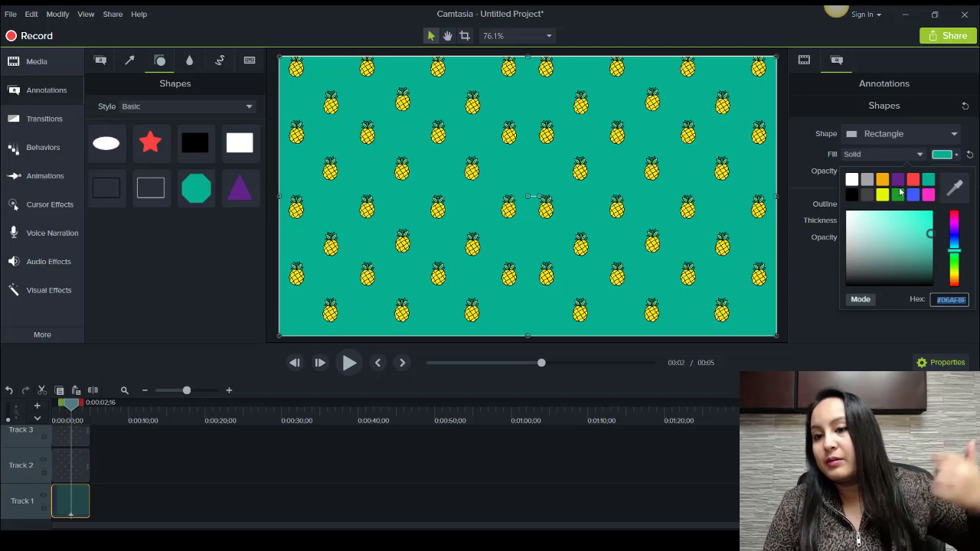
left_click(899, 181)
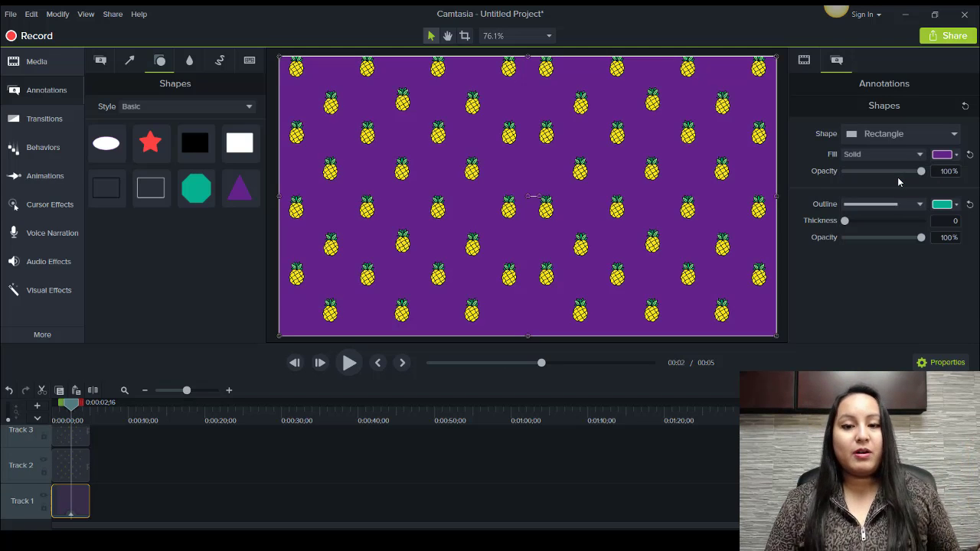